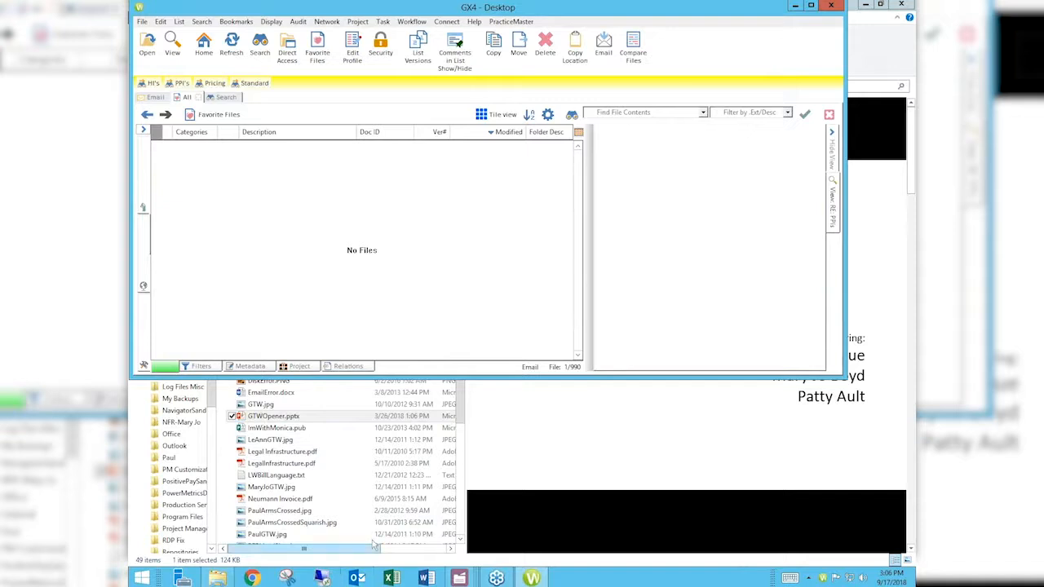
# - Switch to the Outlook inbox by bringing it forward and minimizing the other open windows
pyautogui.click(356, 578)
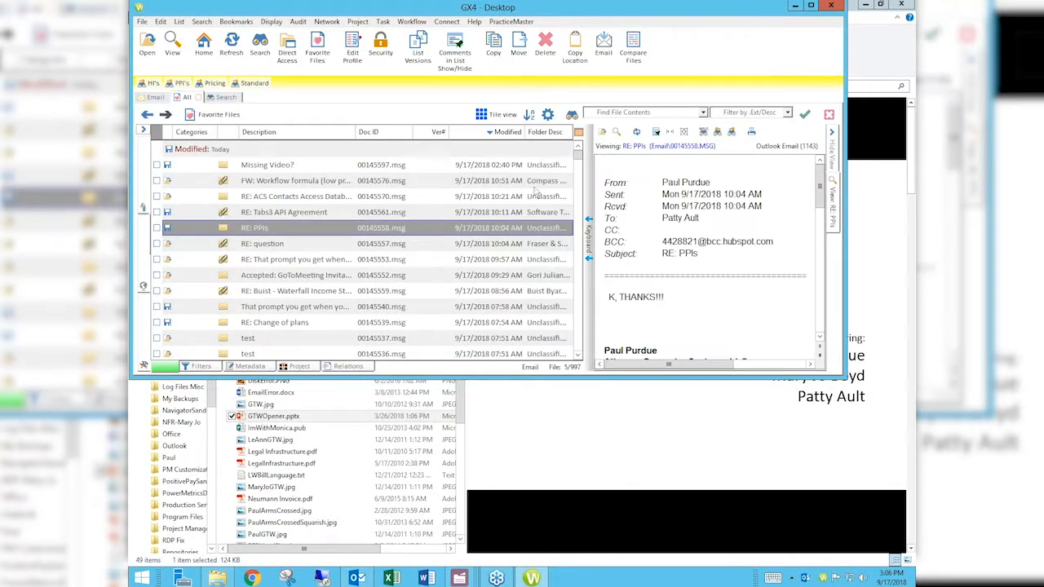
pyautogui.click(795, 6)
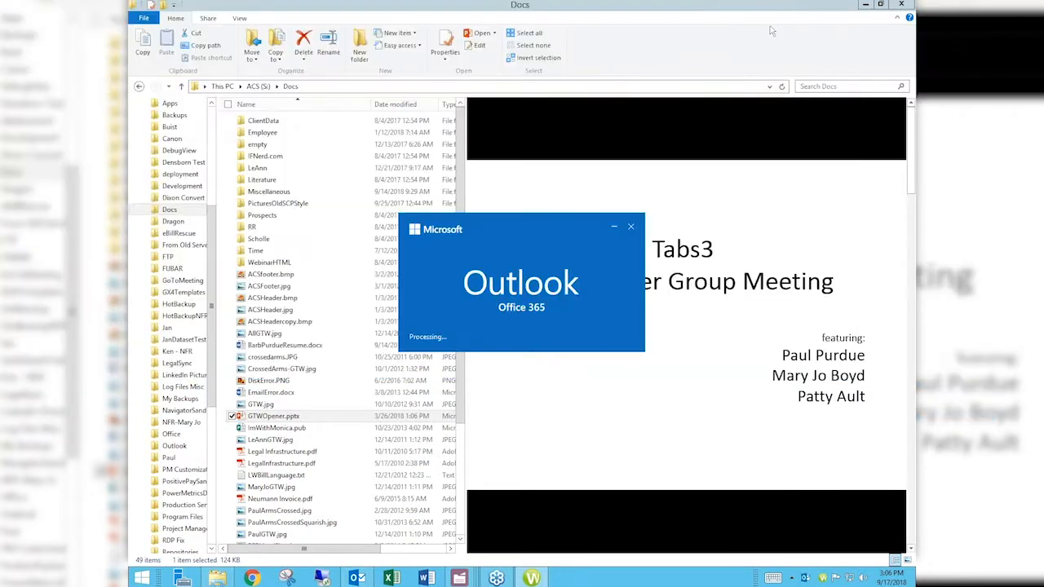
pyautogui.click(864, 5)
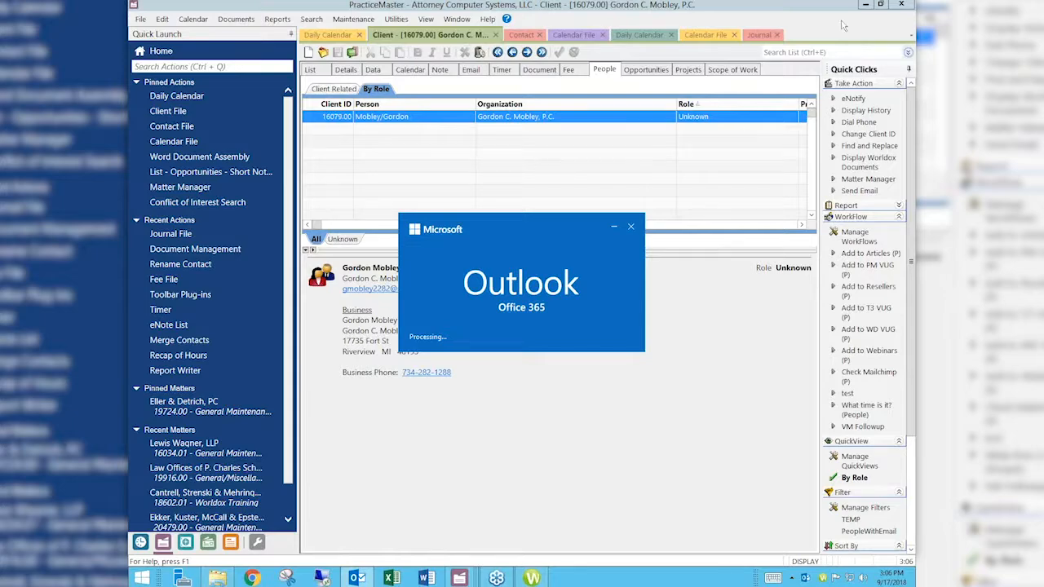
pyautogui.click(864, 5)
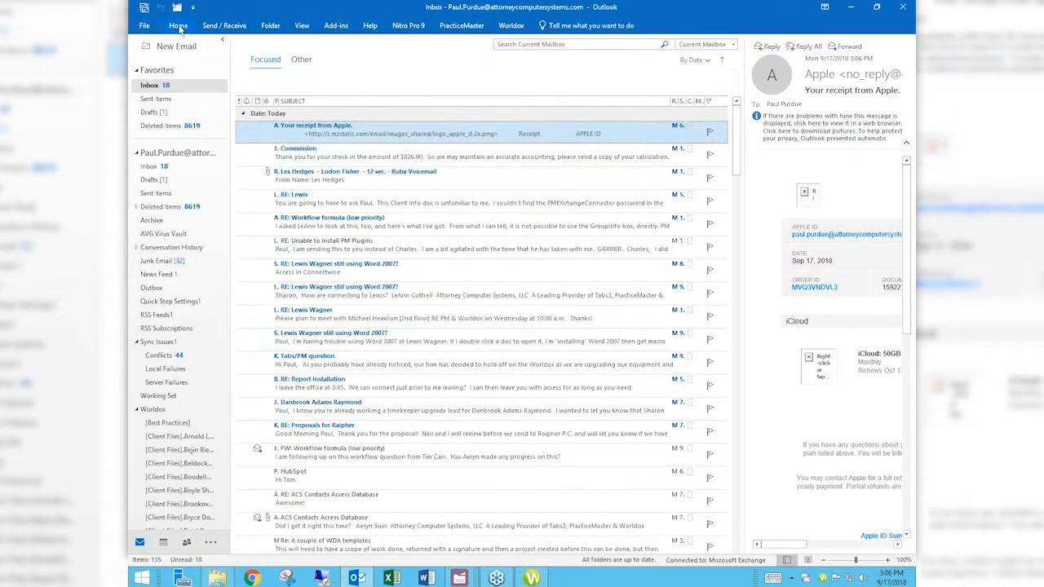
# - Start a new email and fill in the recipient's name in the To field
pyautogui.click(178, 25)
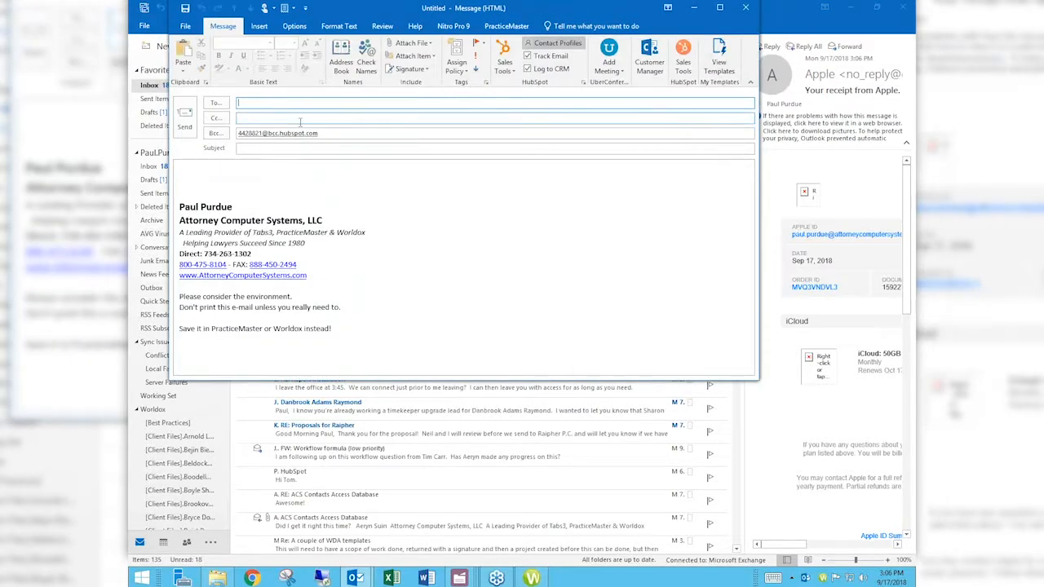
pyautogui.write('paul')
pyautogui.press('Return')
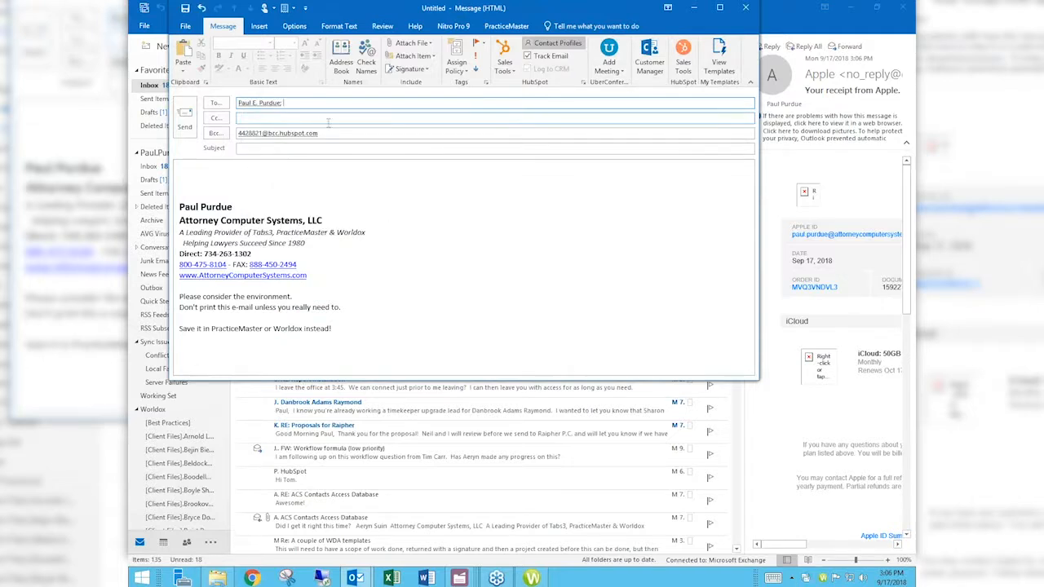
# - Open the file browser for attaching a file from this PC to the message
pyautogui.click(425, 44)
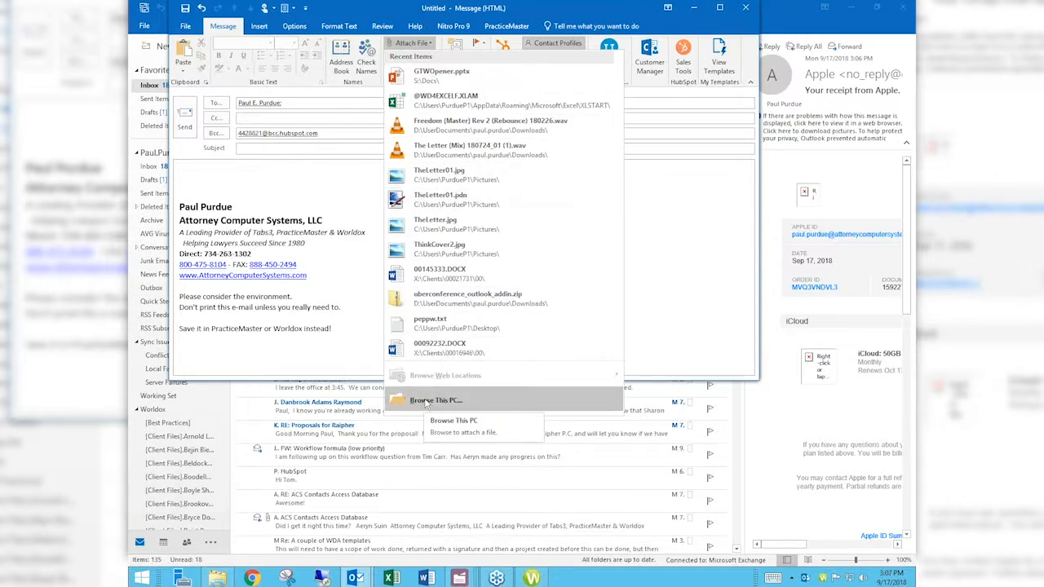
pyautogui.click(424, 401)
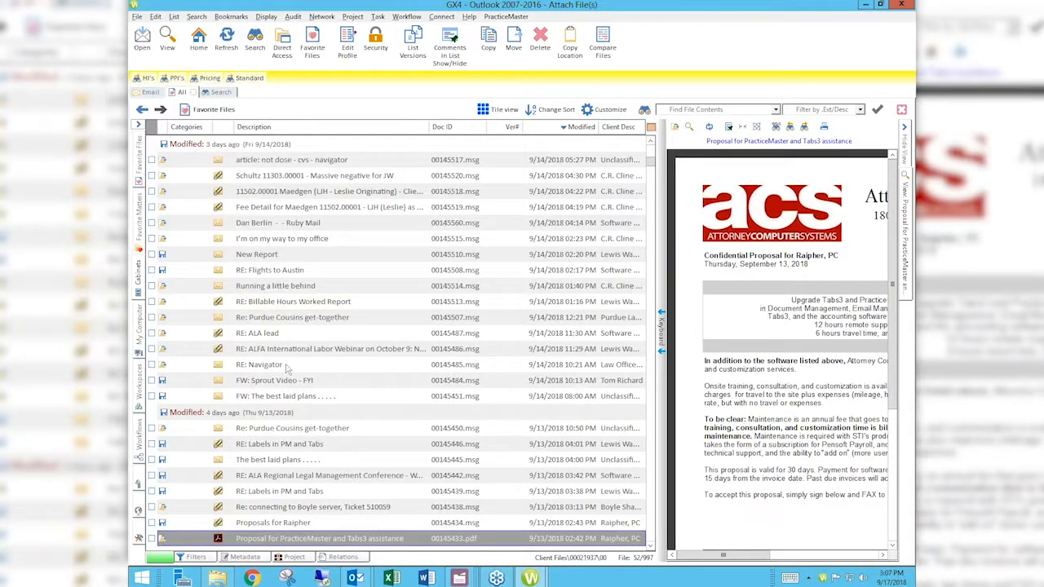
# - Check both 'Proposal for PracticeMaster and Tabs3 assistance' PDF files in the document list
pyautogui.scroll(-2, 308, 440)
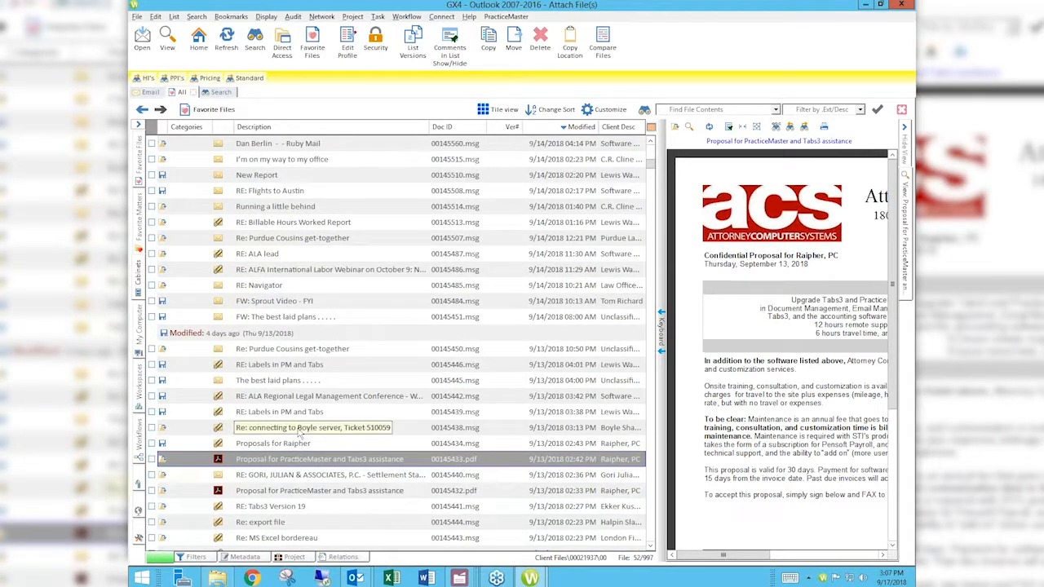
pyautogui.click(151, 459)
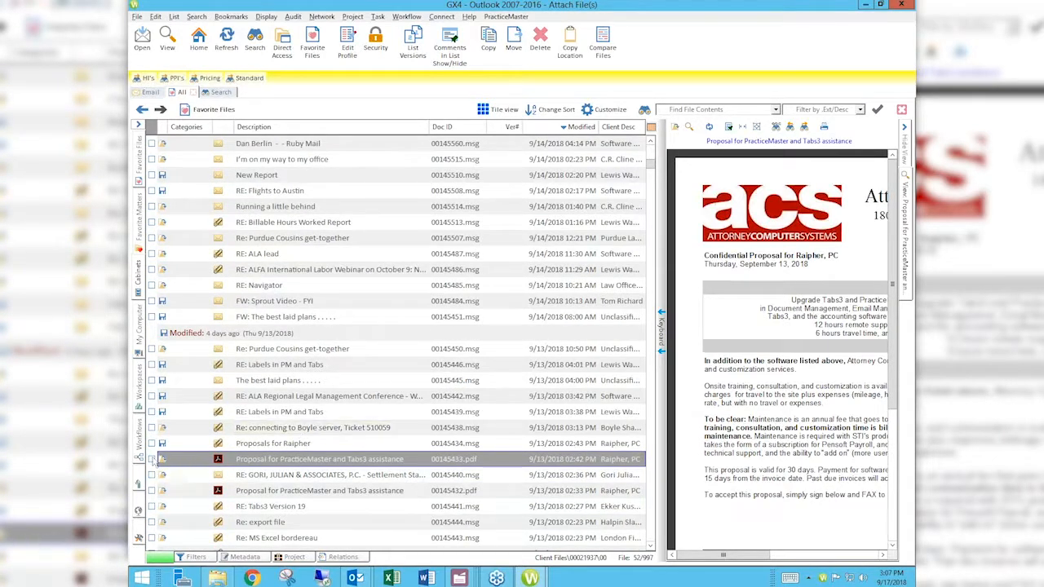
pyautogui.click(152, 491)
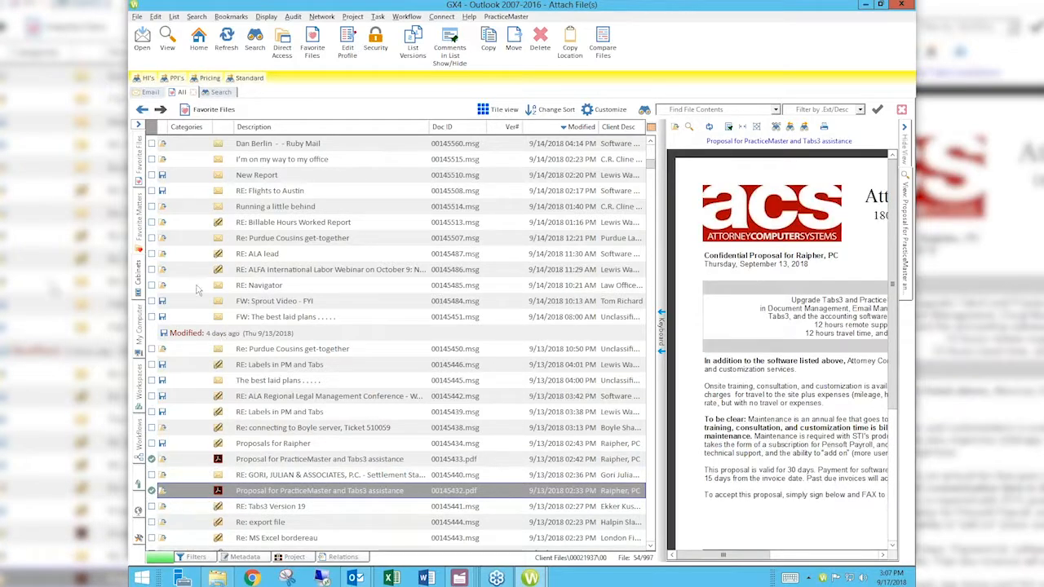
# - Attach the two checked proposal files to the email as full copies
pyautogui.click(259, 460)
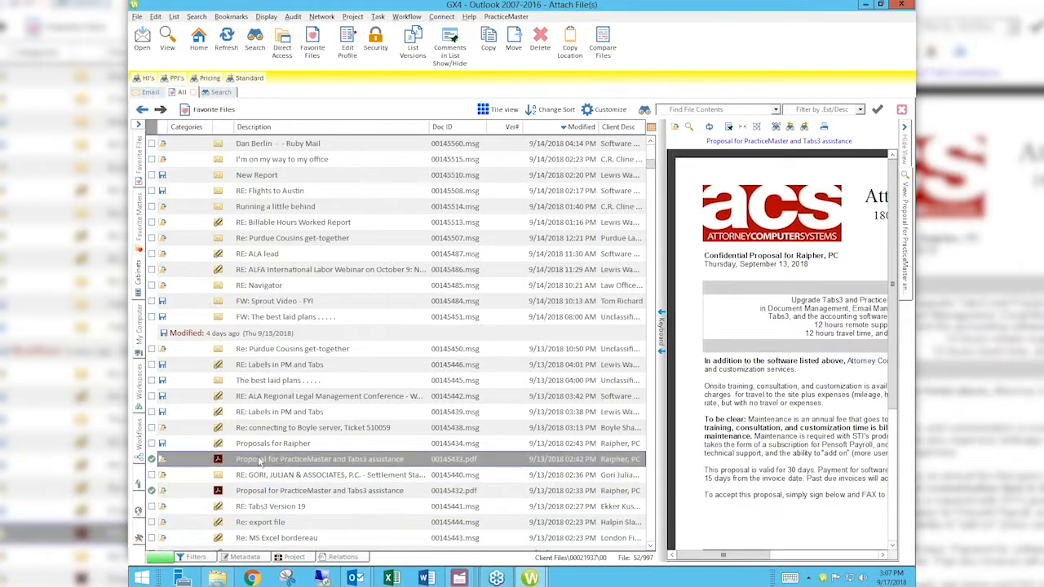
pyautogui.doubleClick(259, 460)
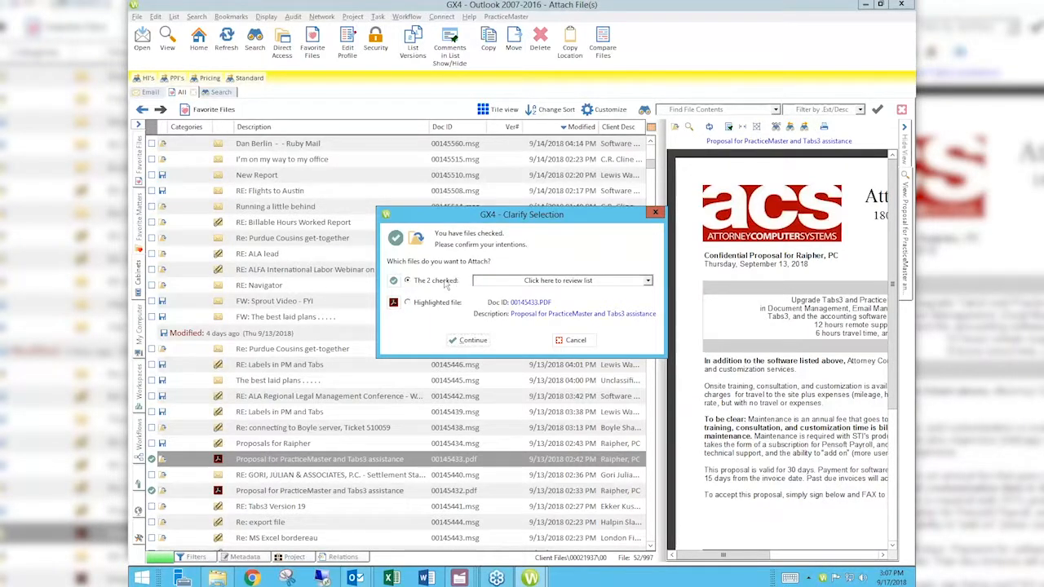
pyautogui.click(469, 340)
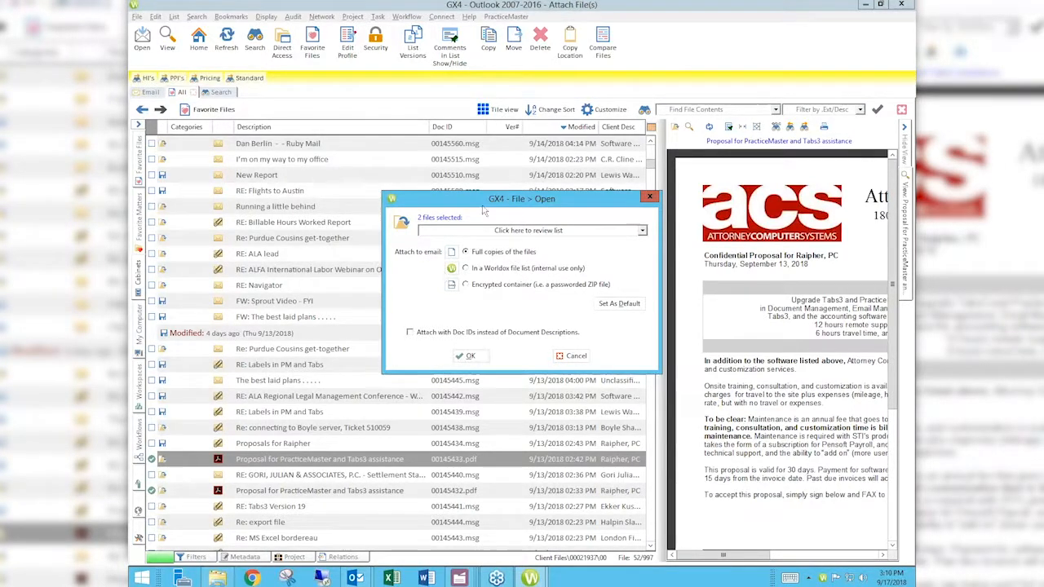
pyautogui.click(471, 357)
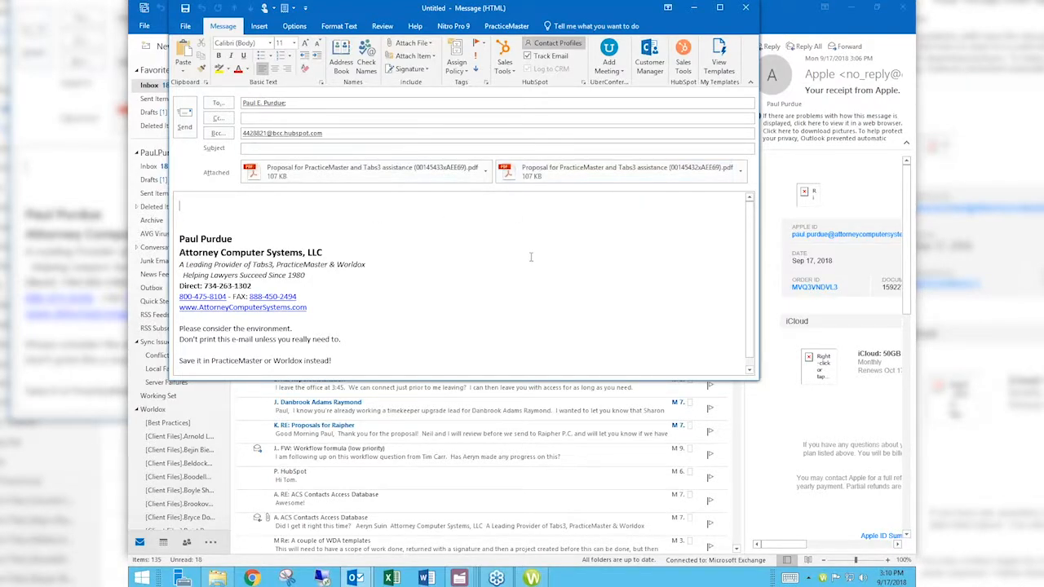
# - Close the draft message without saving and return to the GX4 document manager
pyautogui.click(745, 8)
pyautogui.click(526, 321)
pyautogui.click(529, 577)
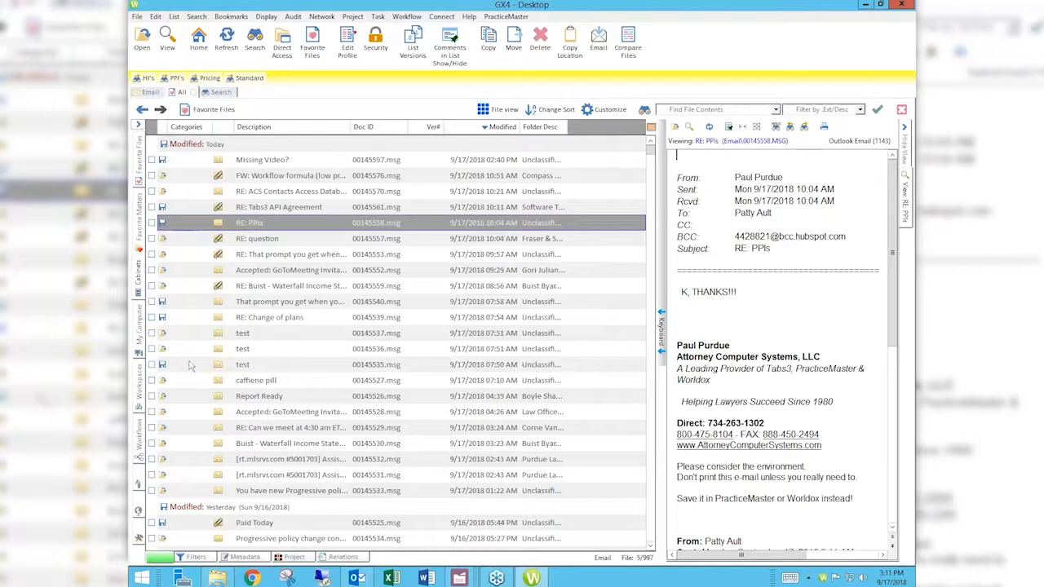
# - Check the 'Accepted: GoToMeeting Invitation', 'RE: Can we meet at 4:30 am ET' and 'Buist - Waterfall Income Statement' emails
pyautogui.click(141, 396)
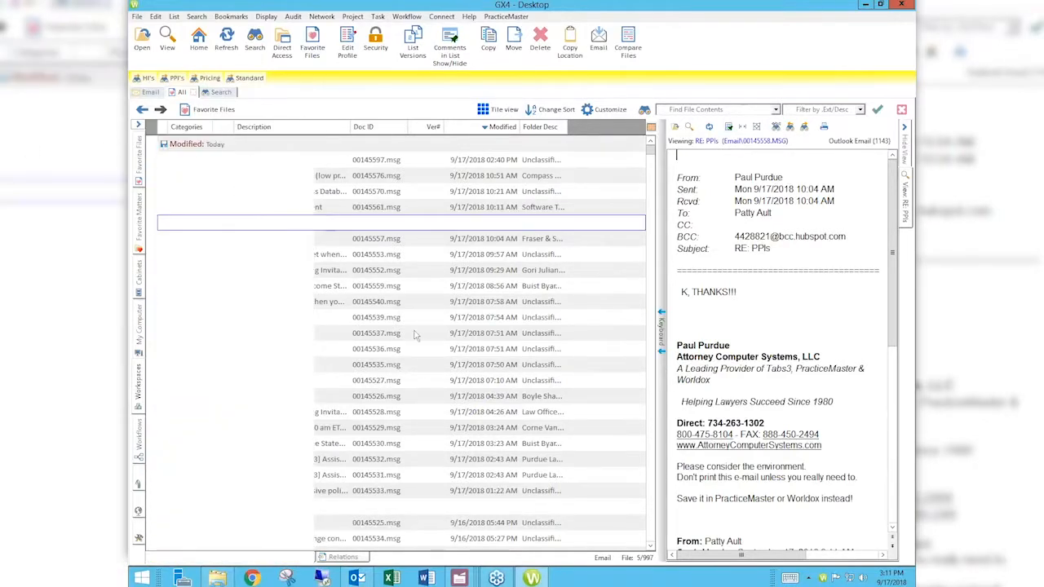
pyautogui.click(171, 335)
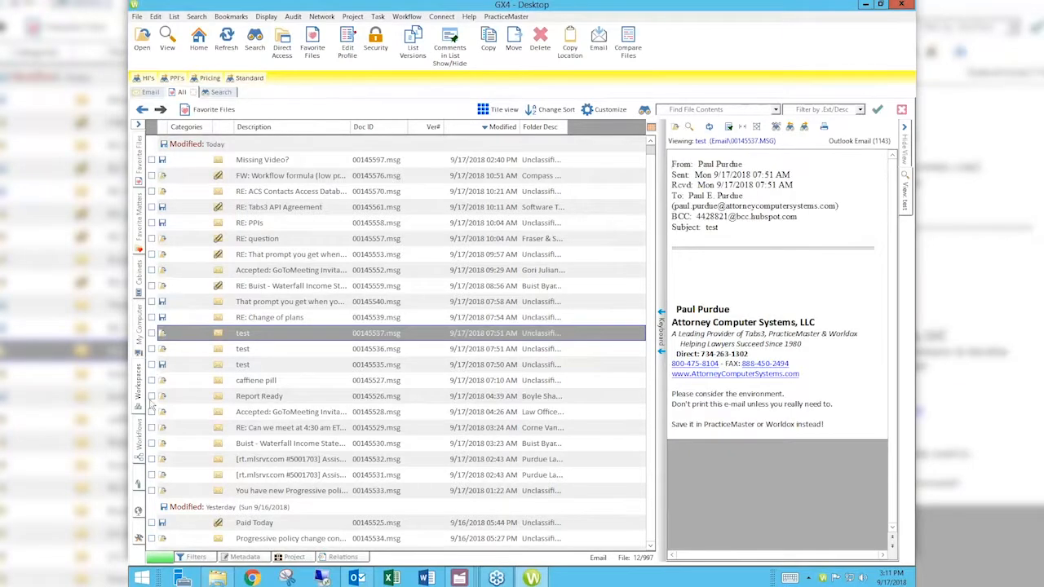
pyautogui.click(150, 428)
pyautogui.click(150, 443)
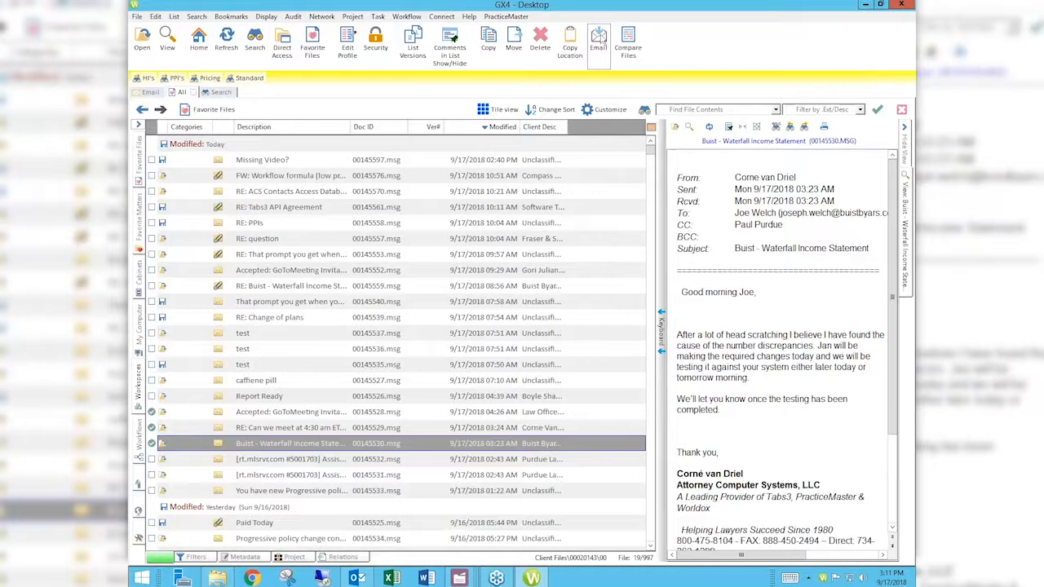
# - Email the three checked files as full-copy attachments, then close the resulting draft message
pyautogui.click(603, 38)
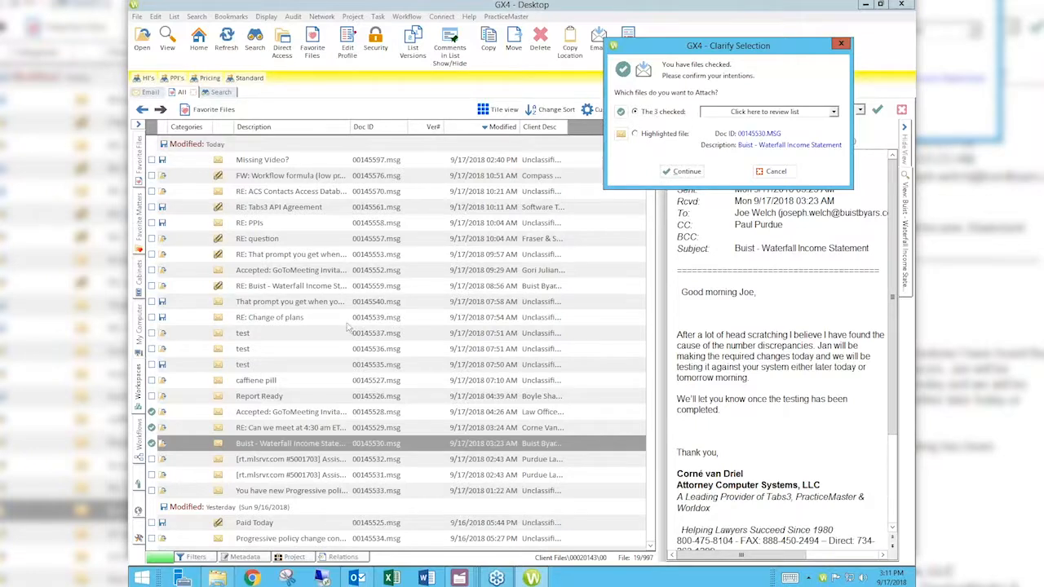
pyautogui.click(703, 173)
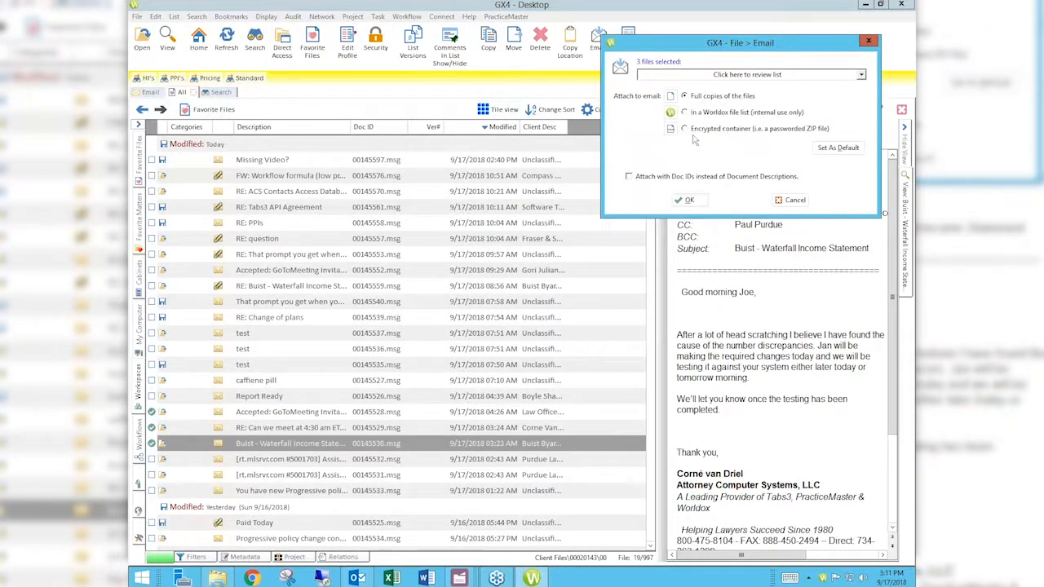
pyautogui.click(687, 201)
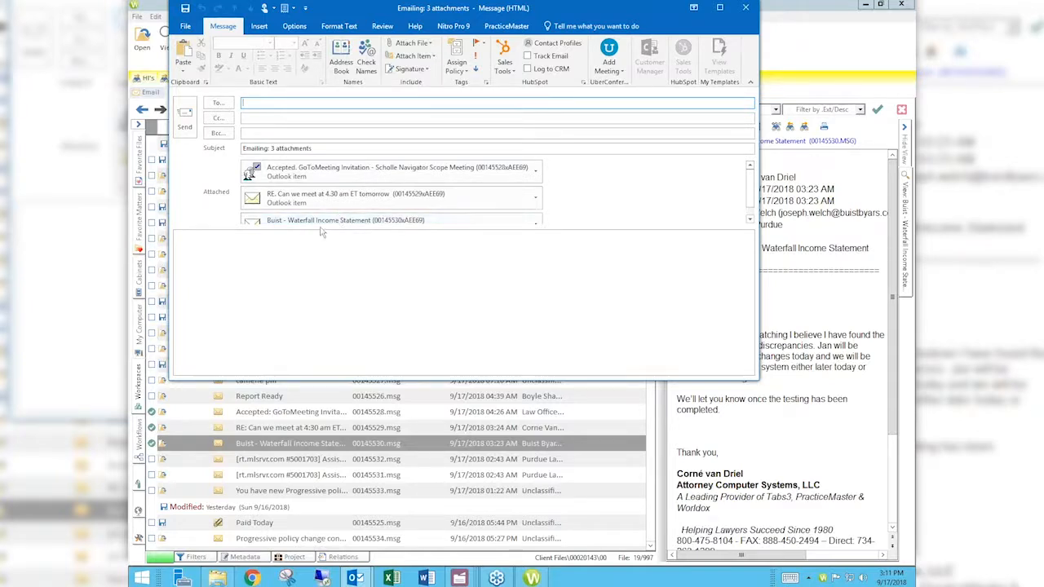
pyautogui.click(241, 103)
pyautogui.click(747, 8)
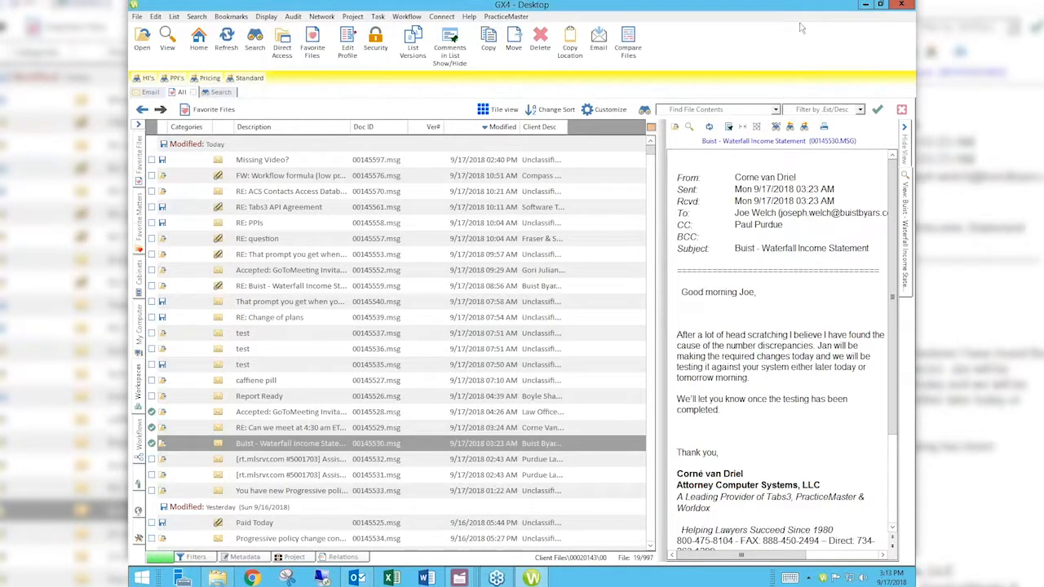
# - Start a file search from the search templates and set the Client field by looking up the client's name
pyautogui.click(256, 41)
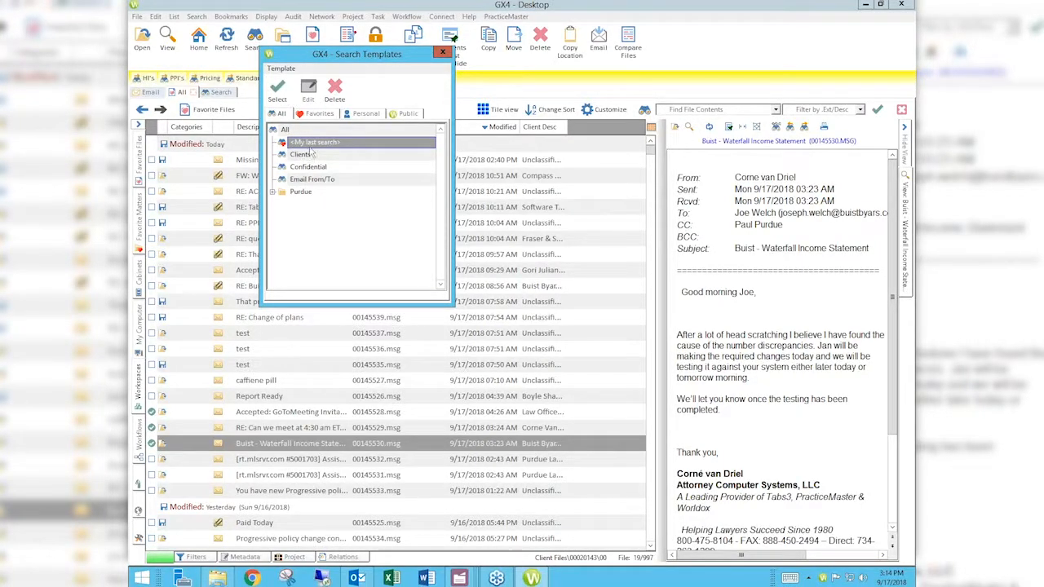
pyautogui.click(278, 94)
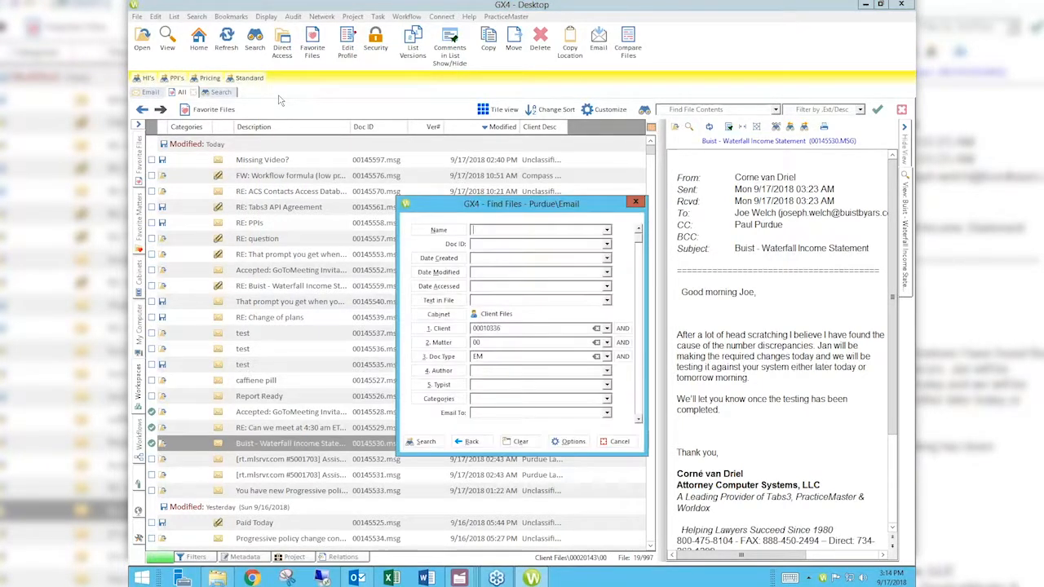
pyautogui.doubleClick(513, 329)
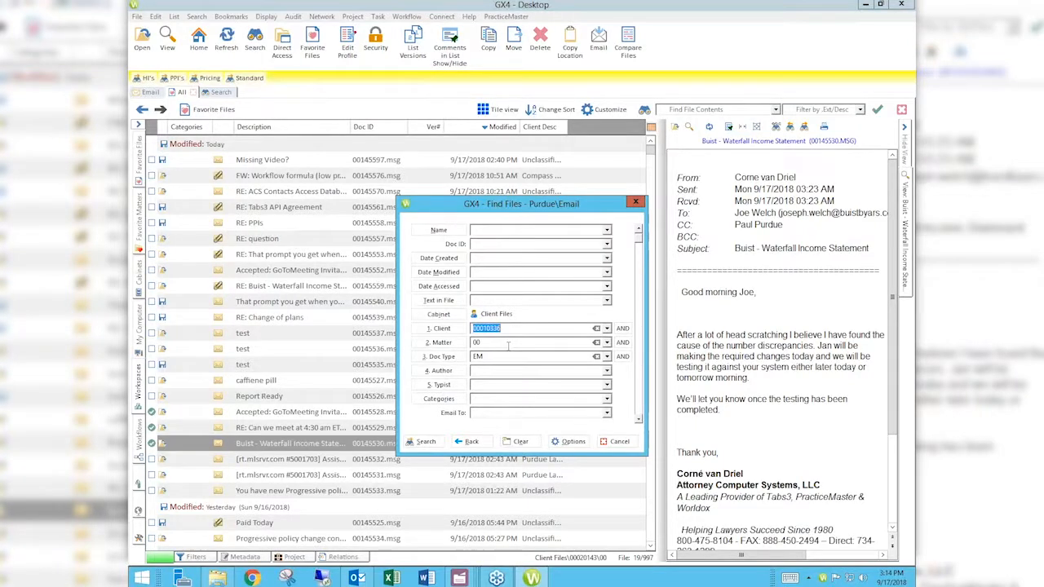
pyautogui.write('PURDUE')
pyautogui.press('Return')
# - Replace the Doc Type search criterion with SAMPLES
pyautogui.press('Tab')
pyautogui.press('Tab')
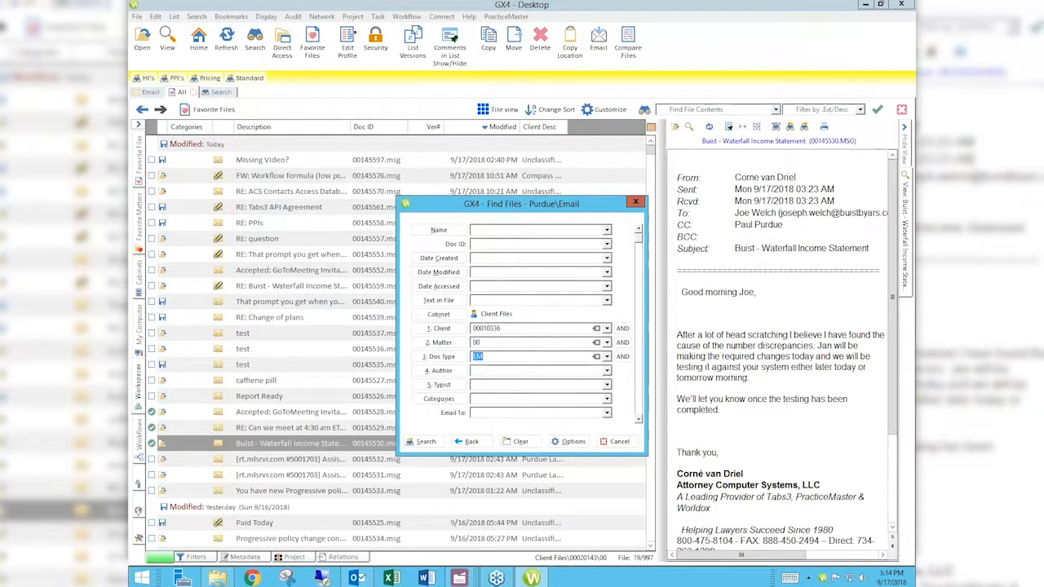
pyautogui.click(443, 358)
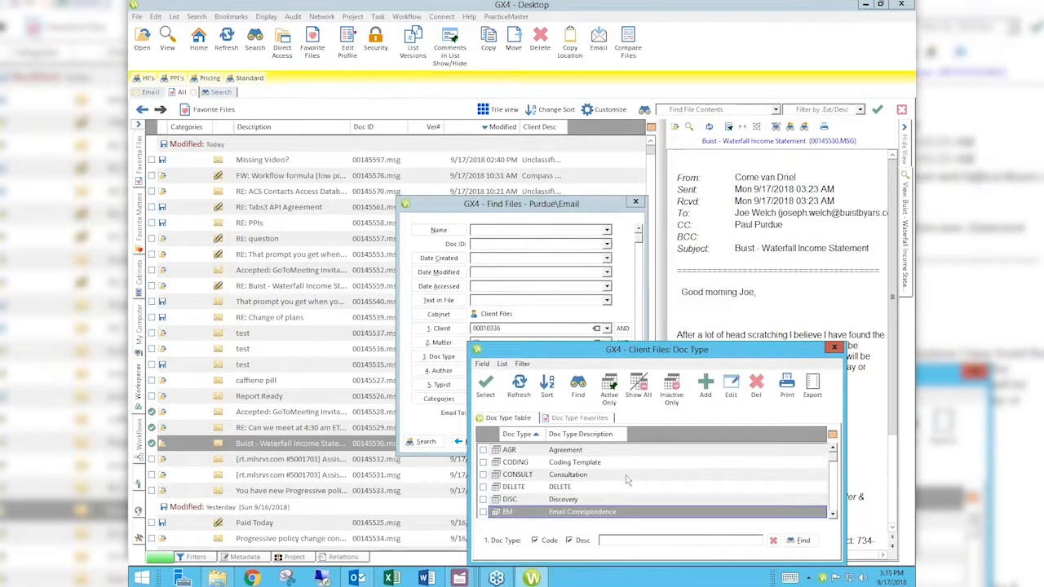
pyautogui.write('sam')
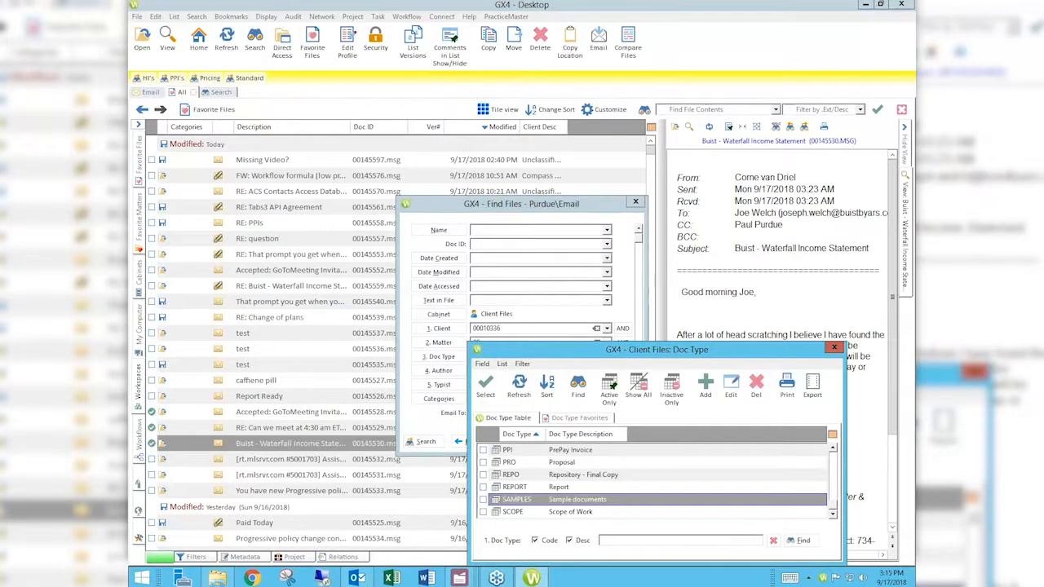
pyautogui.doubleClick(585, 501)
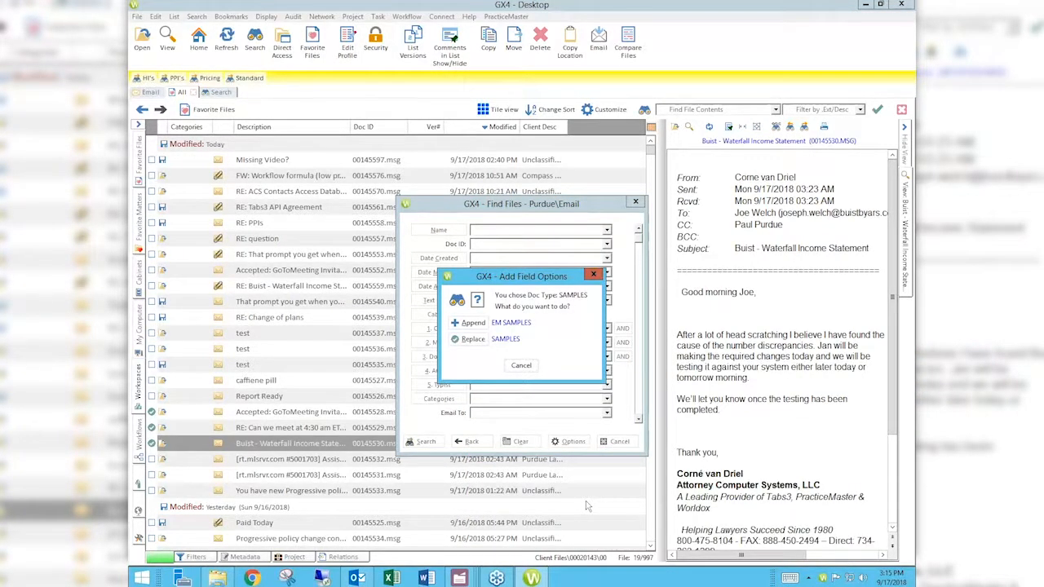
pyautogui.click(473, 339)
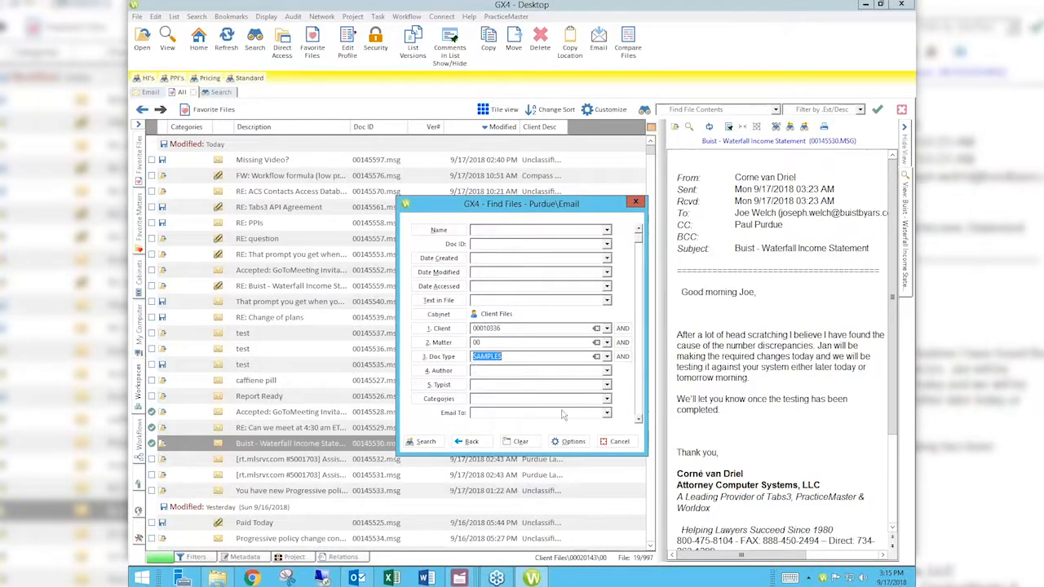
# - Save the search as a find template named Purdue\Samples for only me, then close the find dialog
pyautogui.click(570, 441)
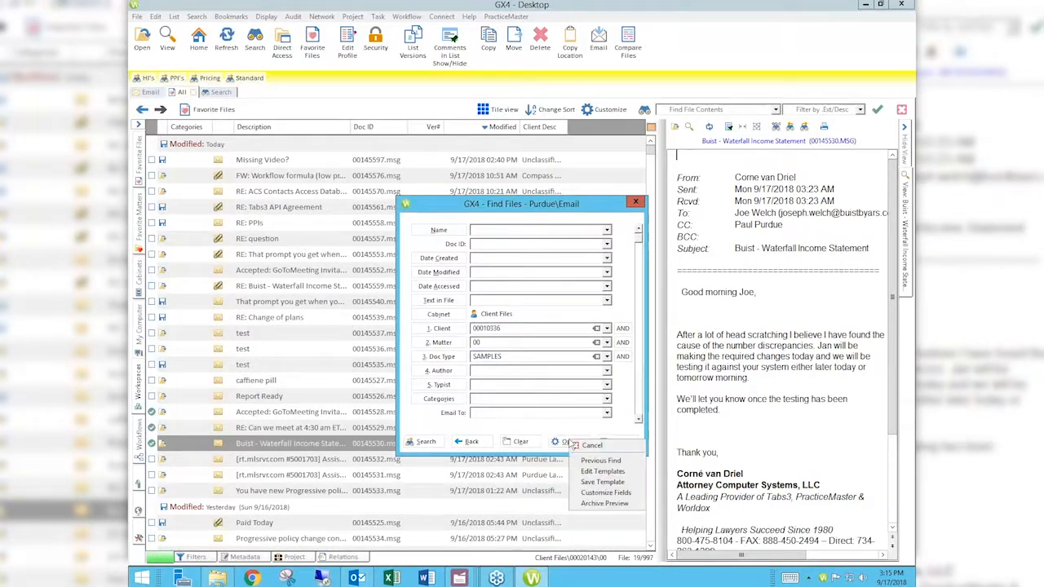
pyautogui.click(601, 482)
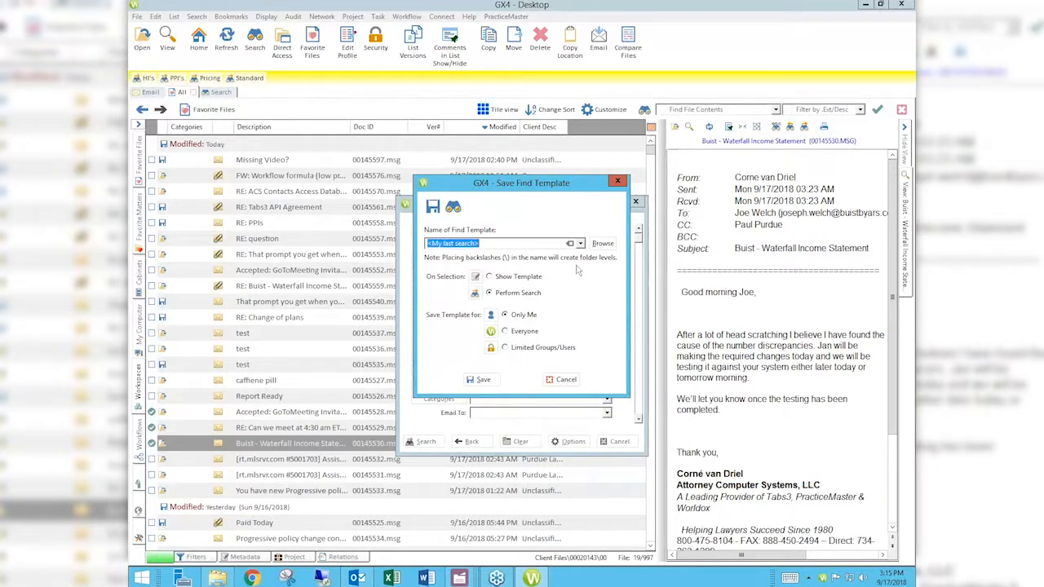
pyautogui.write('Purdue\\Samples')
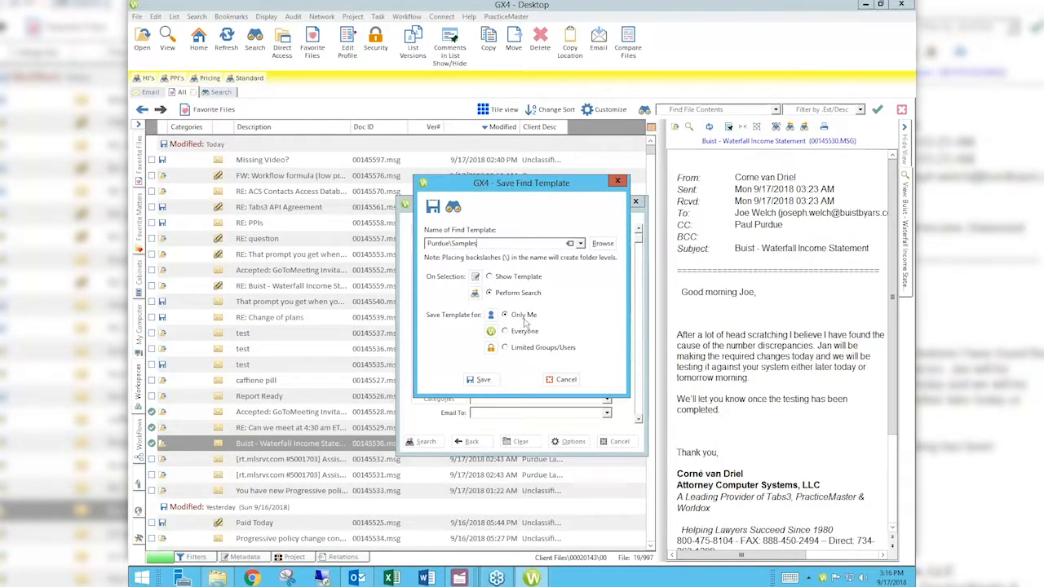
pyautogui.click(482, 380)
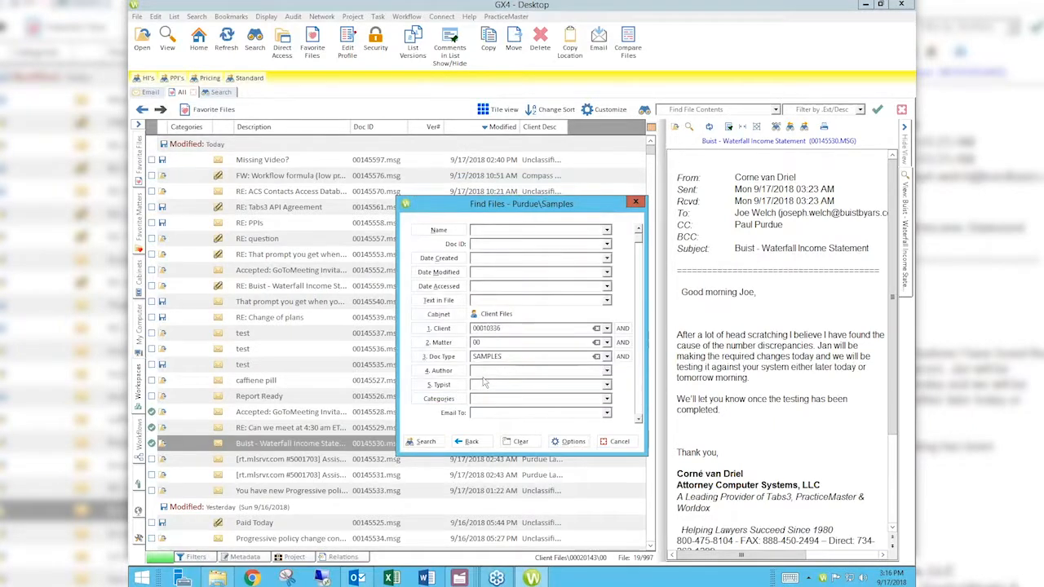
pyautogui.click(620, 441)
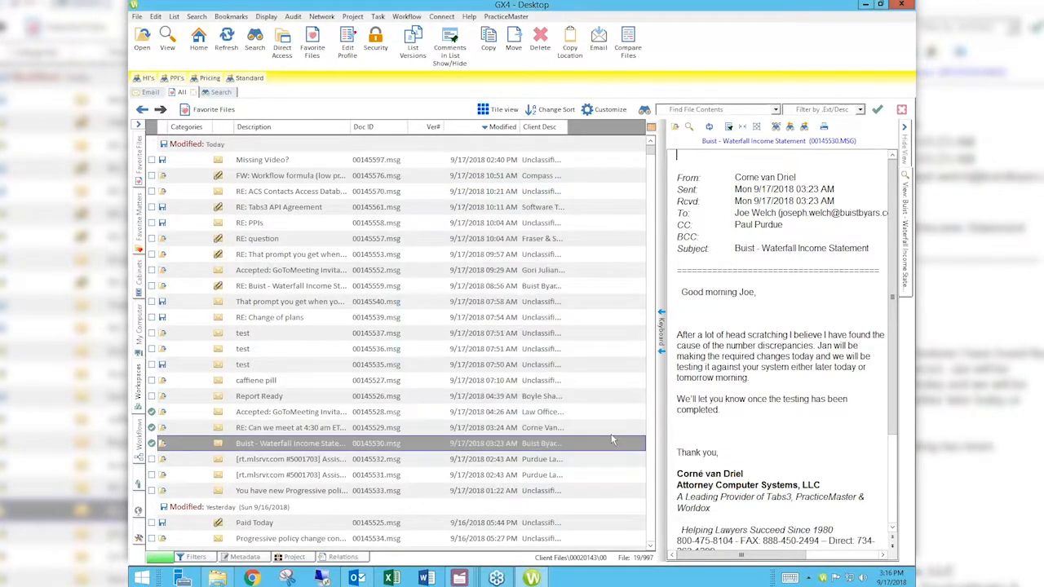
# - Run the saved Purdue\Samples find template from the search templates list
pyautogui.click(256, 42)
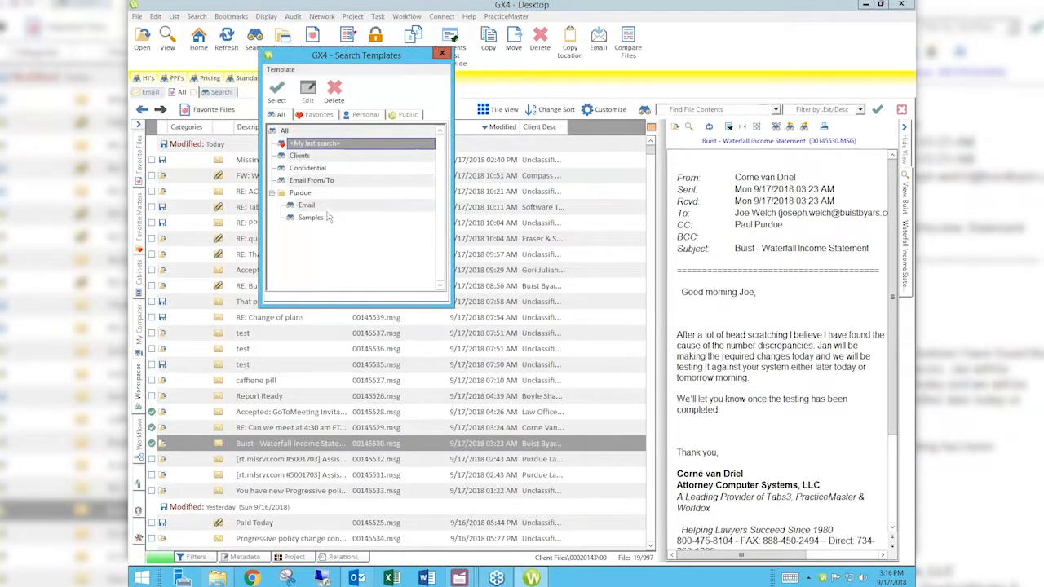
pyautogui.click(272, 194)
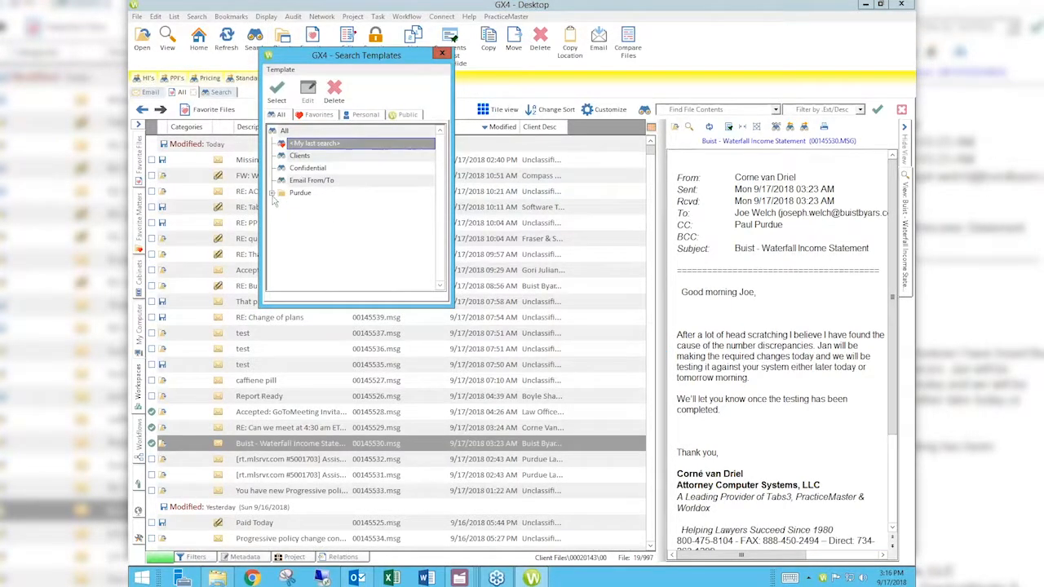
pyautogui.click(272, 194)
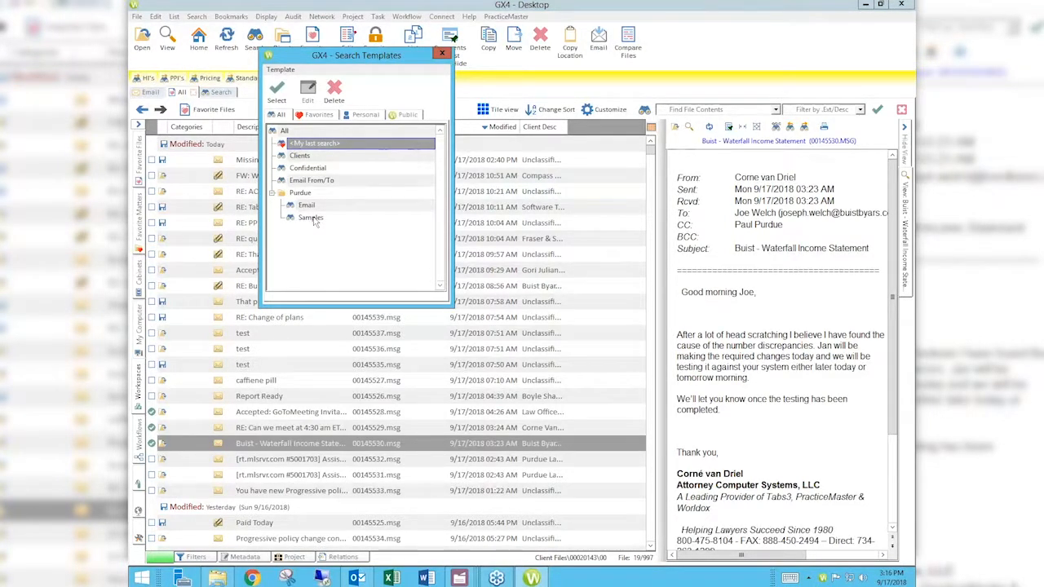
pyautogui.doubleClick(313, 219)
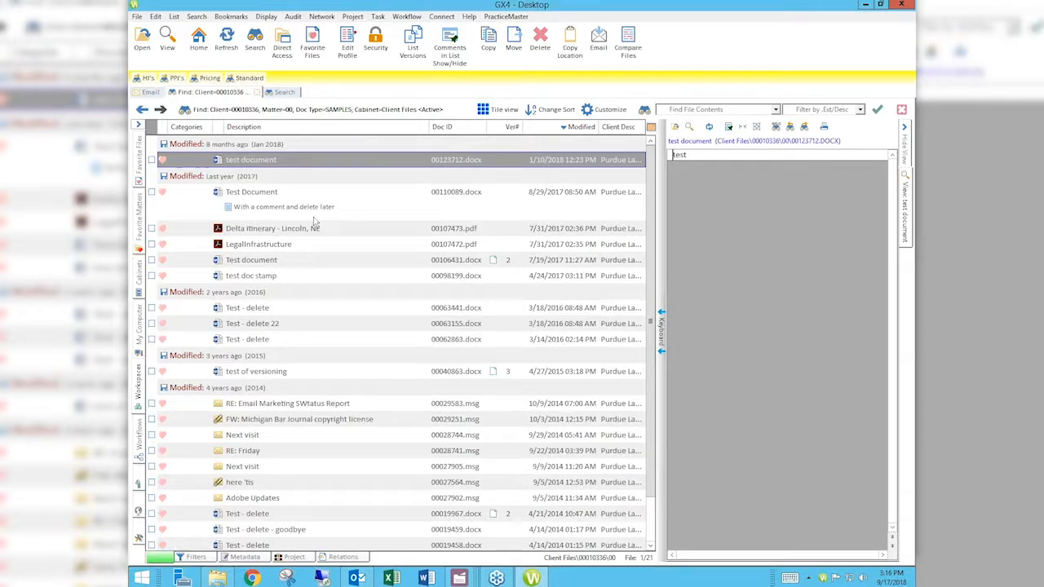
# - Reopen the active search's find criteria to review them, then cancel the dialog
pyautogui.click(230, 18)
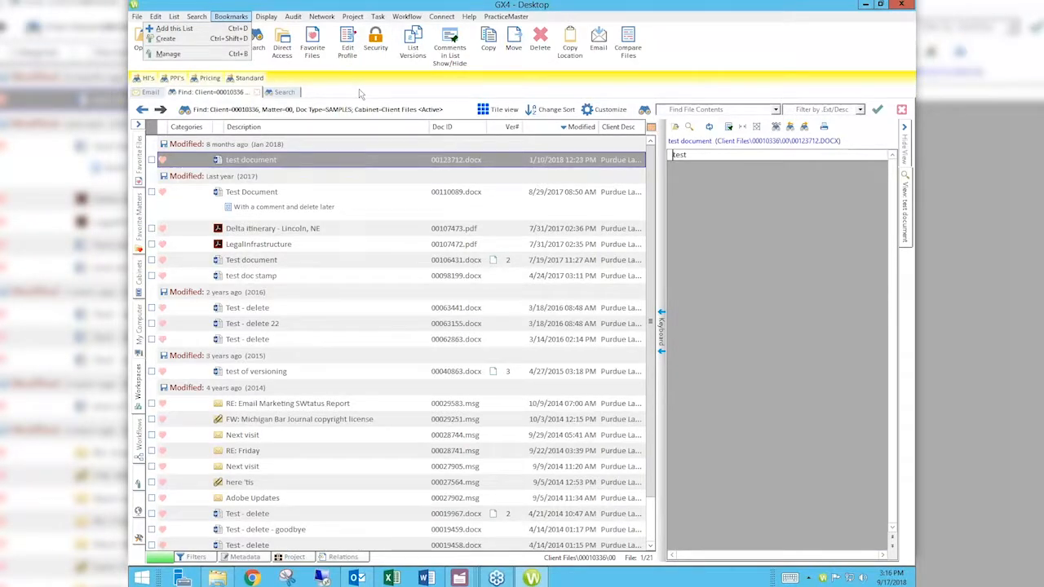
pyautogui.press('Escape')
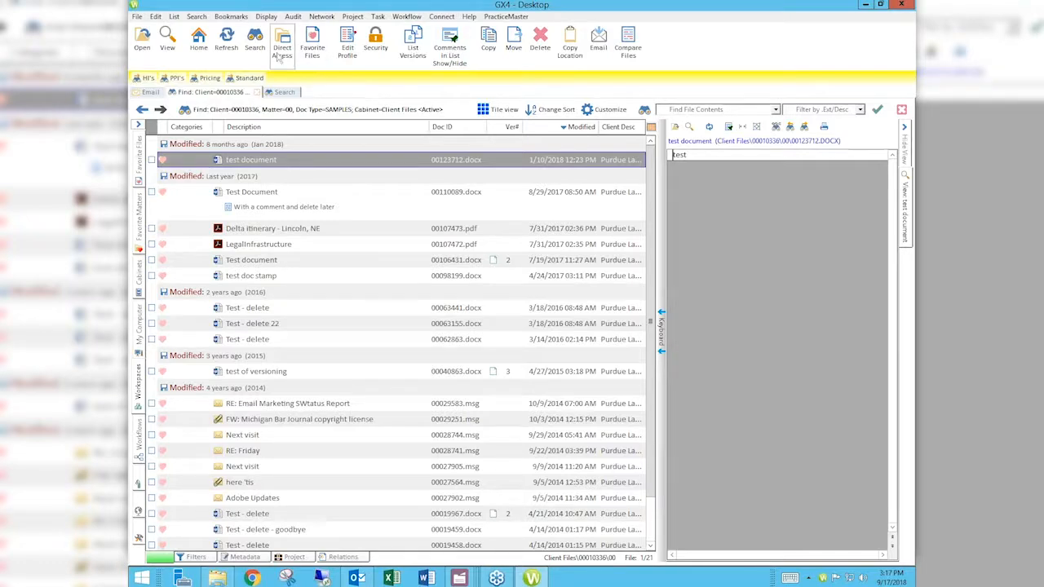
pyautogui.click(255, 42)
pyautogui.click(337, 119)
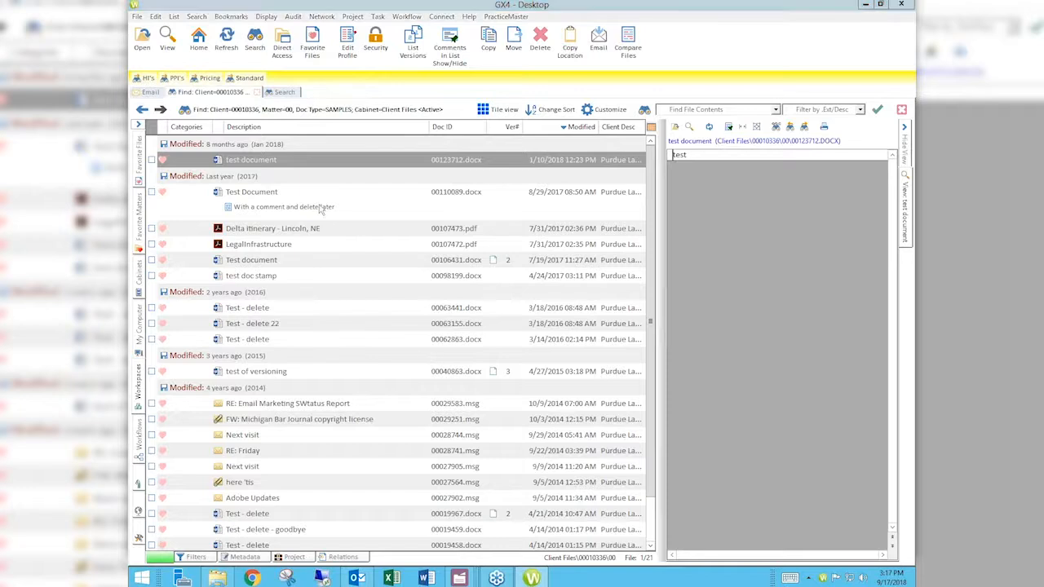
pyautogui.click(257, 49)
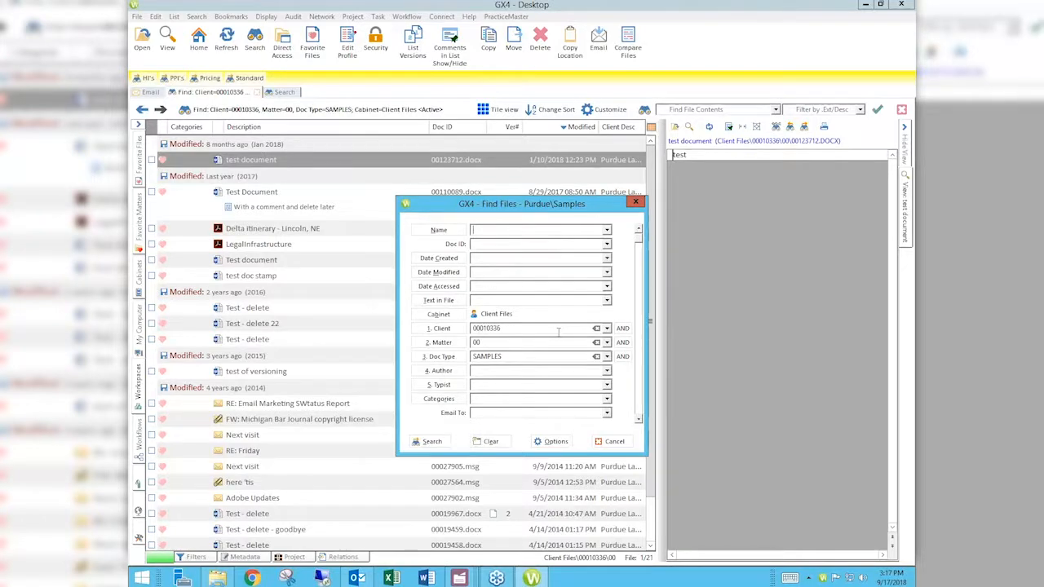
pyautogui.click(611, 441)
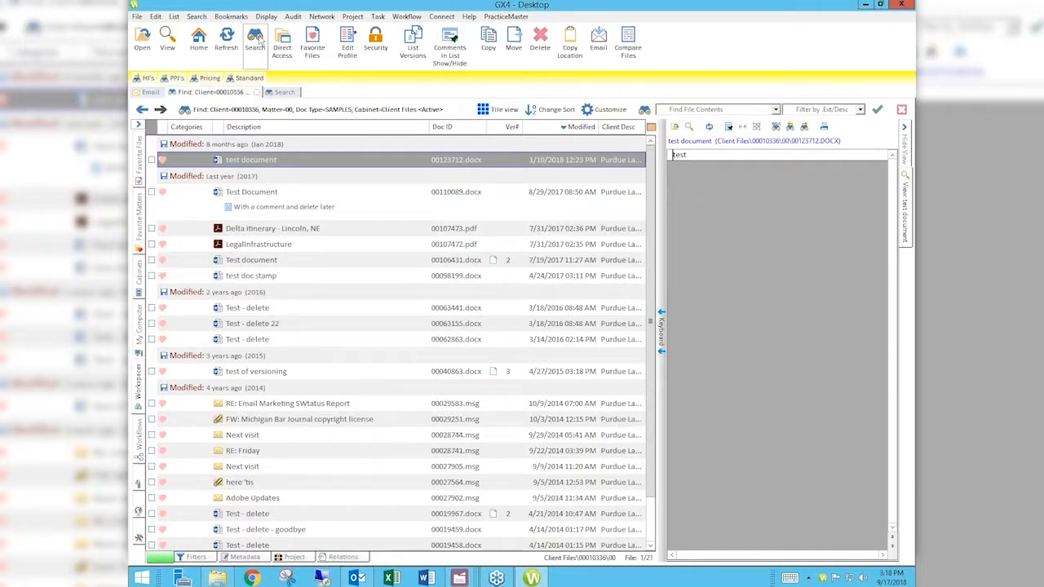
# - Start a new search, open the Purdue\Email template to review its criteria, then cancel
pyautogui.click(257, 38)
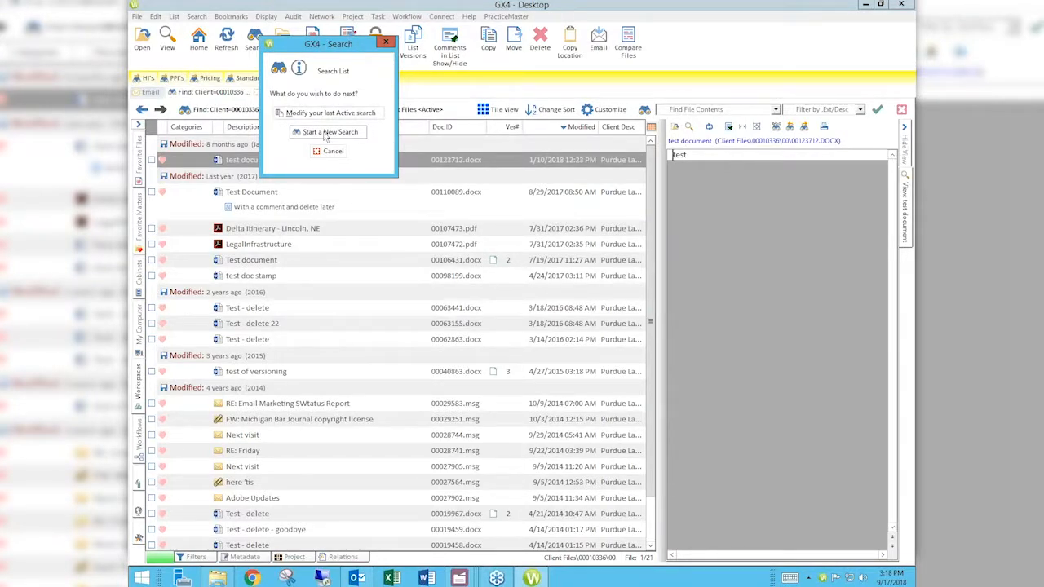
pyautogui.click(325, 132)
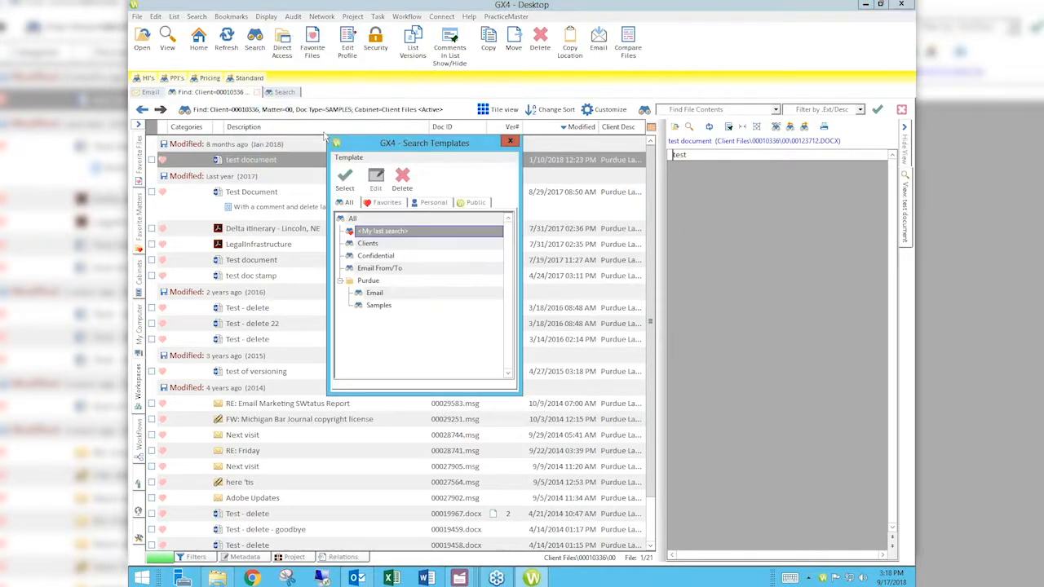
pyautogui.click(340, 280)
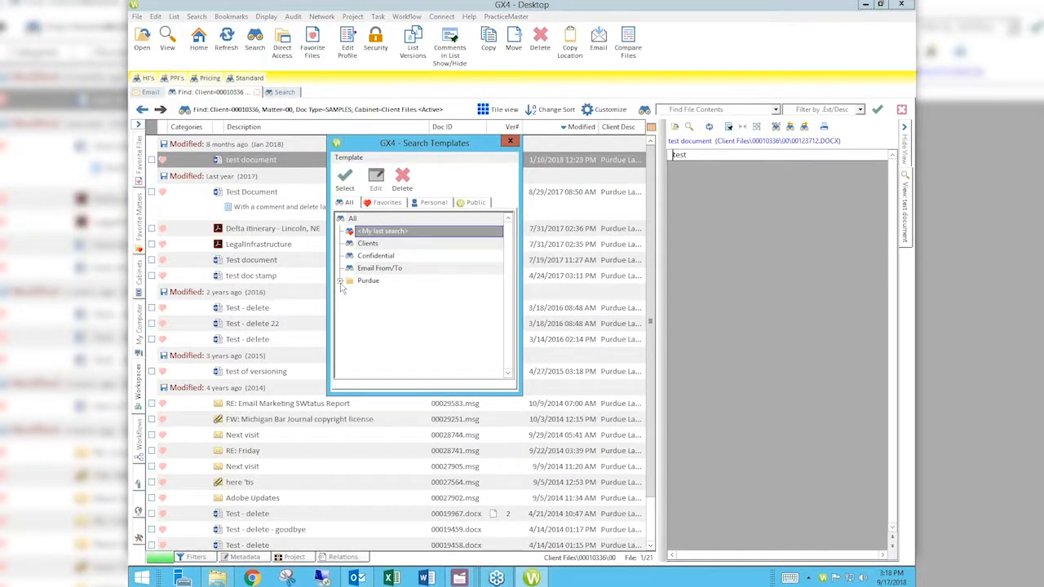
pyautogui.click(340, 282)
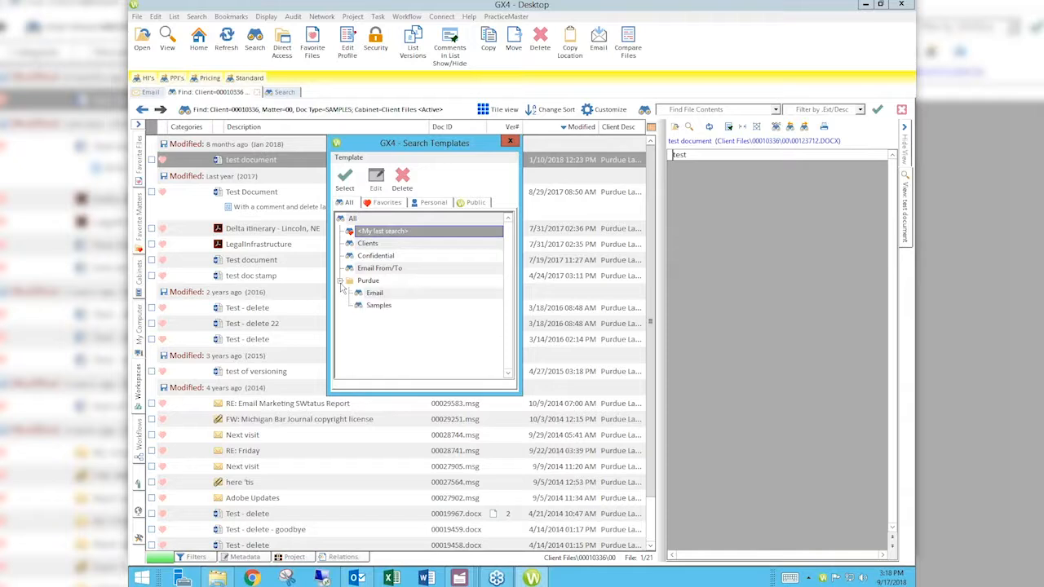
pyautogui.click(380, 298)
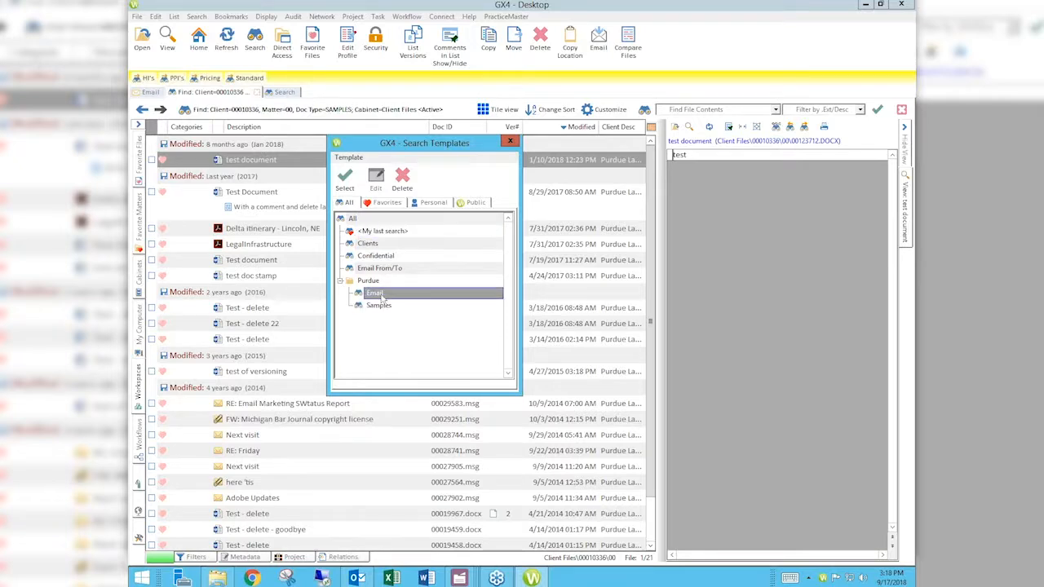
pyautogui.doubleClick(381, 299)
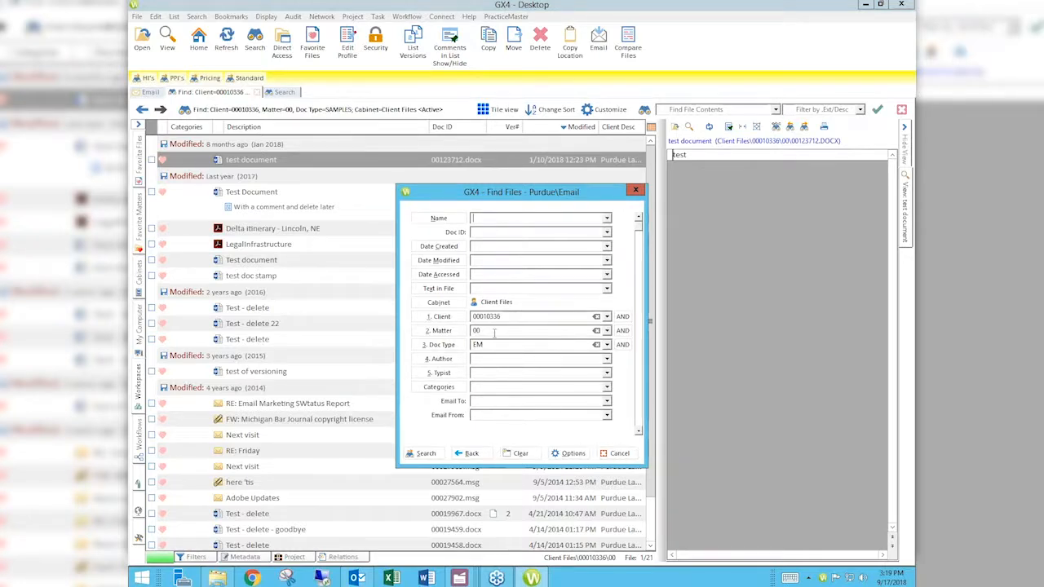
pyautogui.click(619, 453)
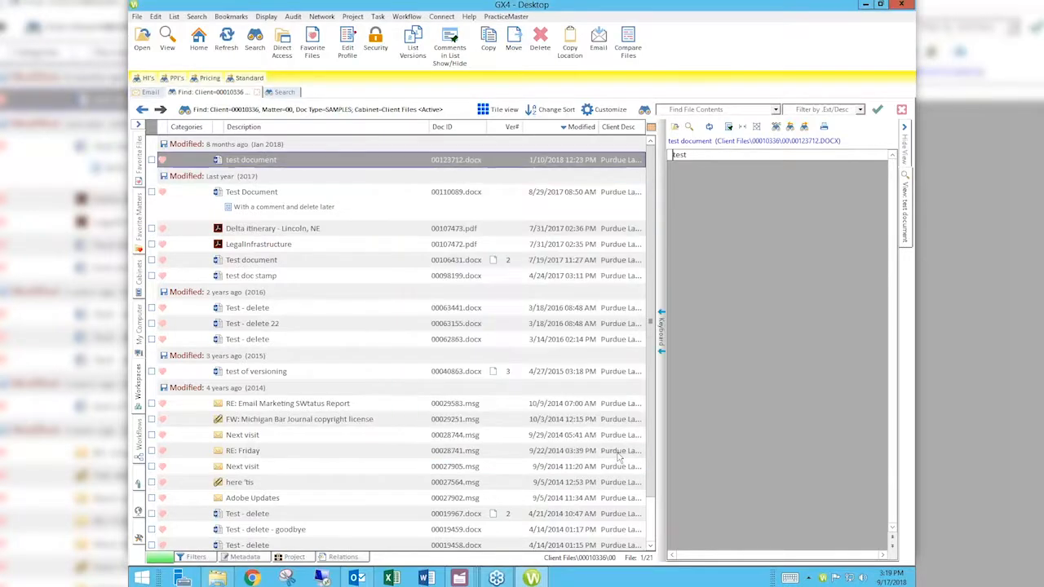
# - Start a new search and run the Purdue\Samples template again
pyautogui.click(255, 43)
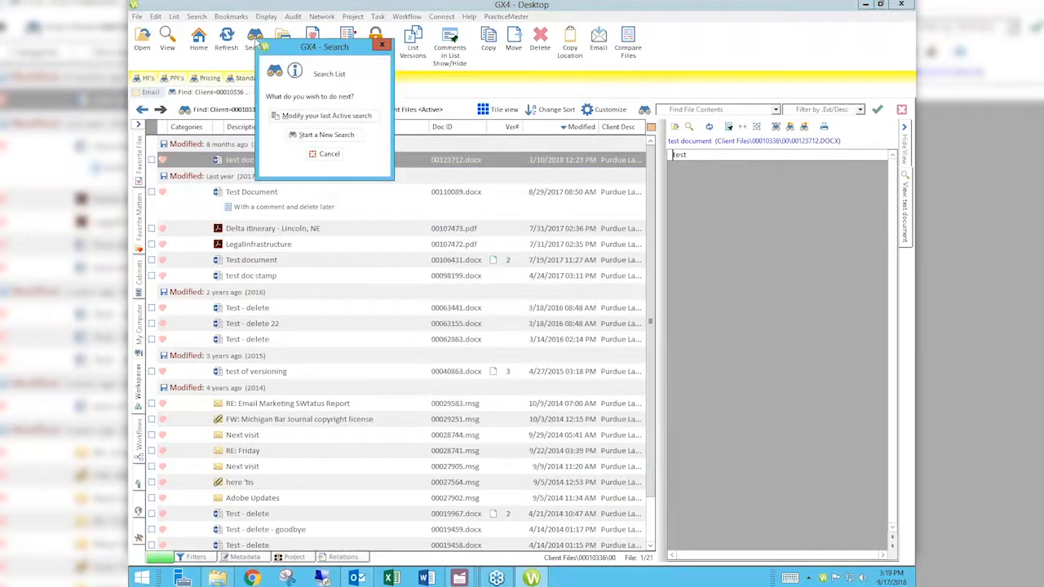
pyautogui.click(326, 136)
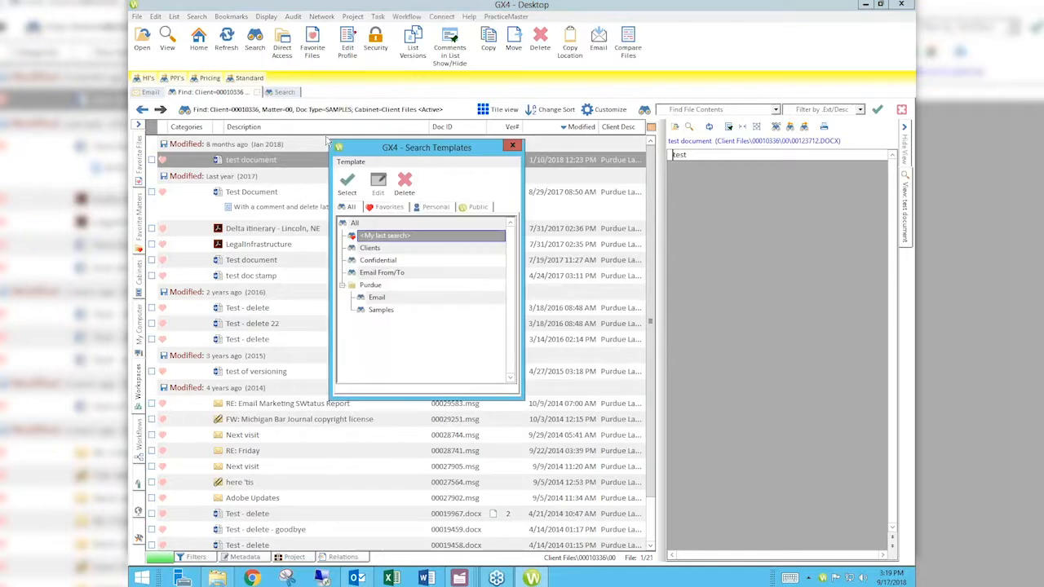
pyautogui.doubleClick(380, 309)
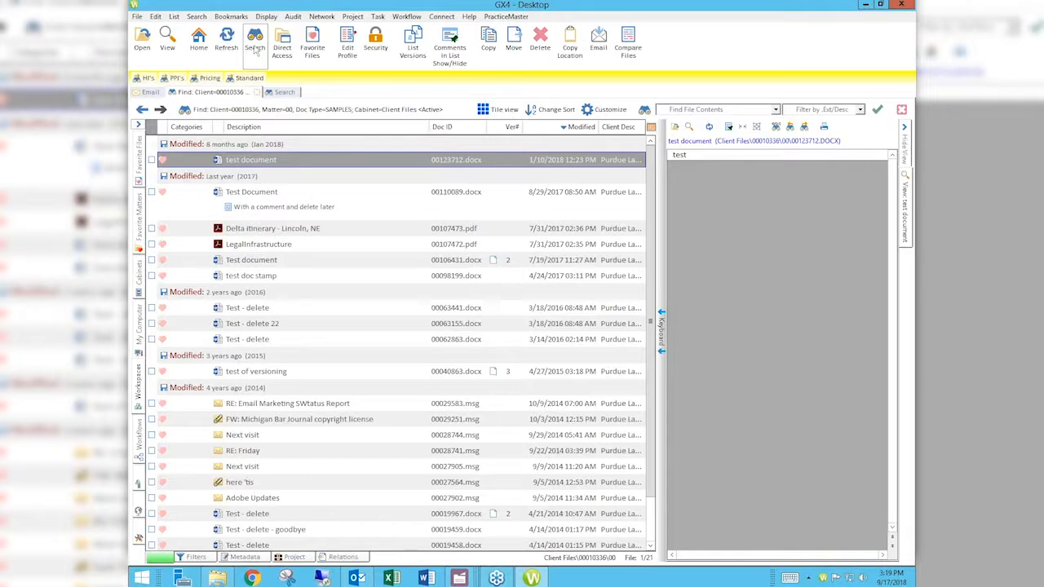
# - Open the template editor from the find dialog's options and open the Purdue\Email template
pyautogui.click(255, 49)
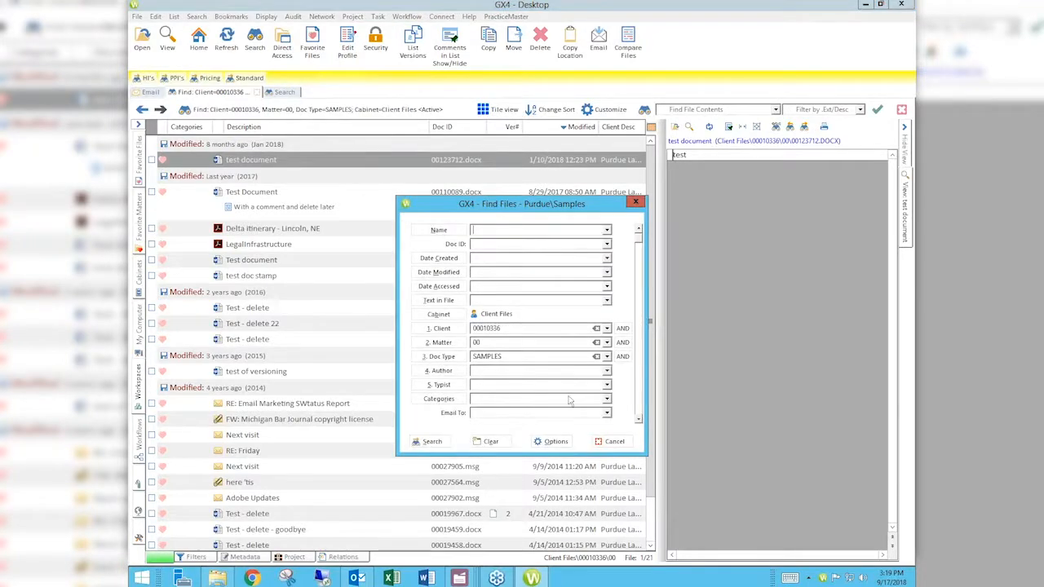
pyautogui.click(557, 442)
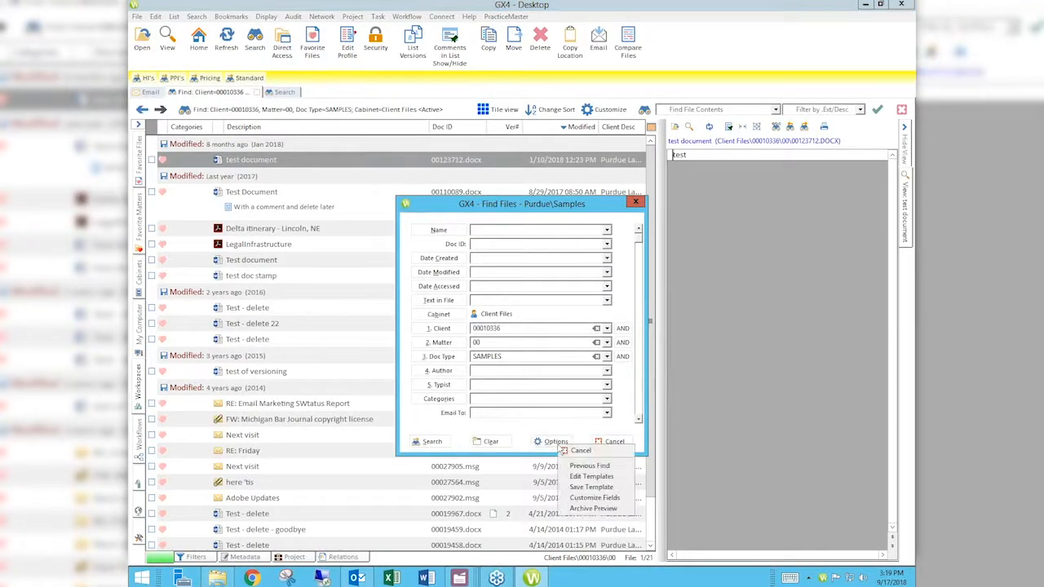
pyautogui.click(591, 477)
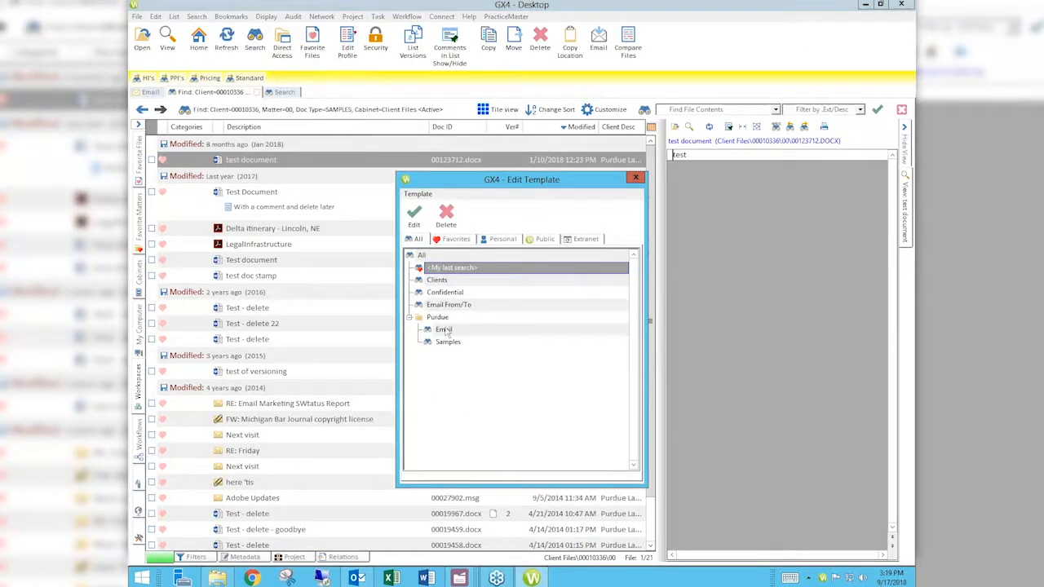
pyautogui.doubleClick(445, 331)
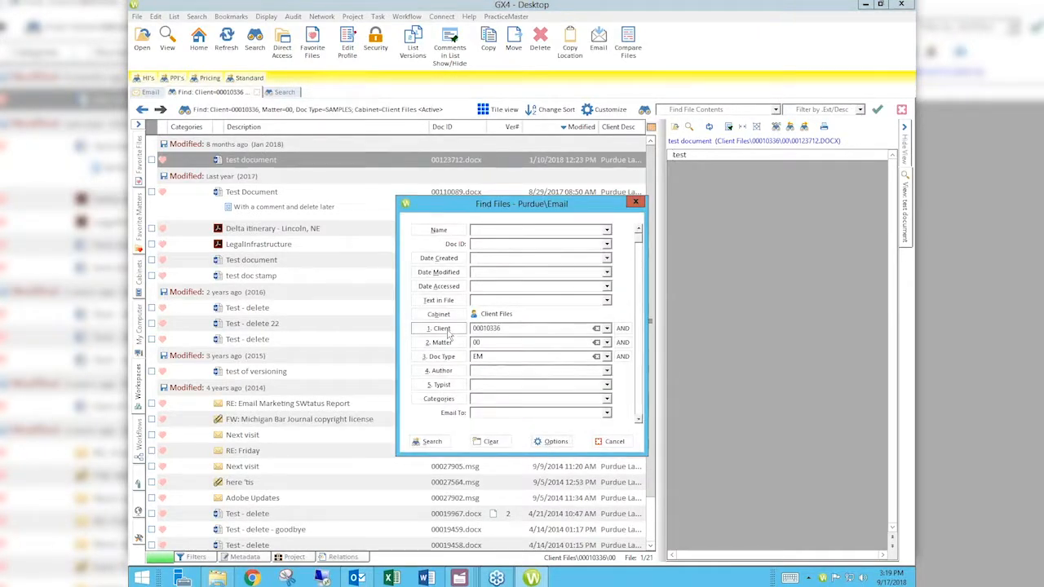
# - Open the save-template options for the Email template, then cancel both dialogs
pyautogui.click(554, 442)
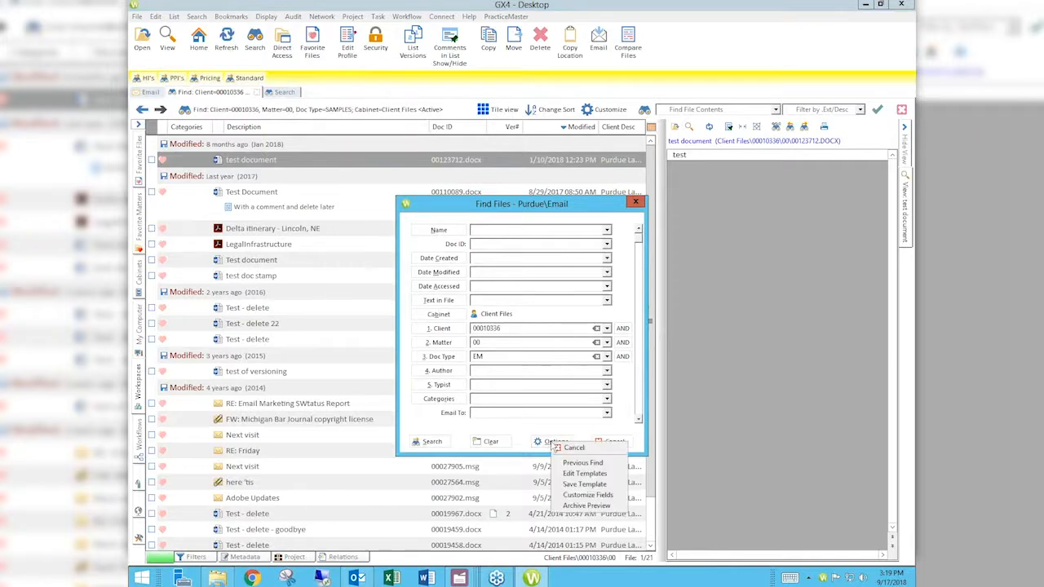
pyautogui.click(587, 485)
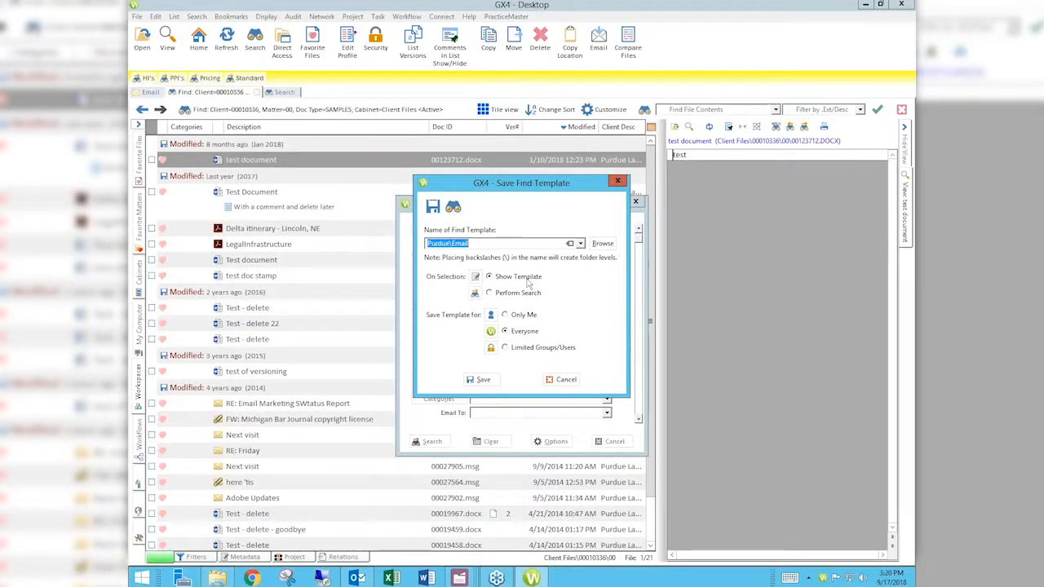
pyautogui.click(566, 382)
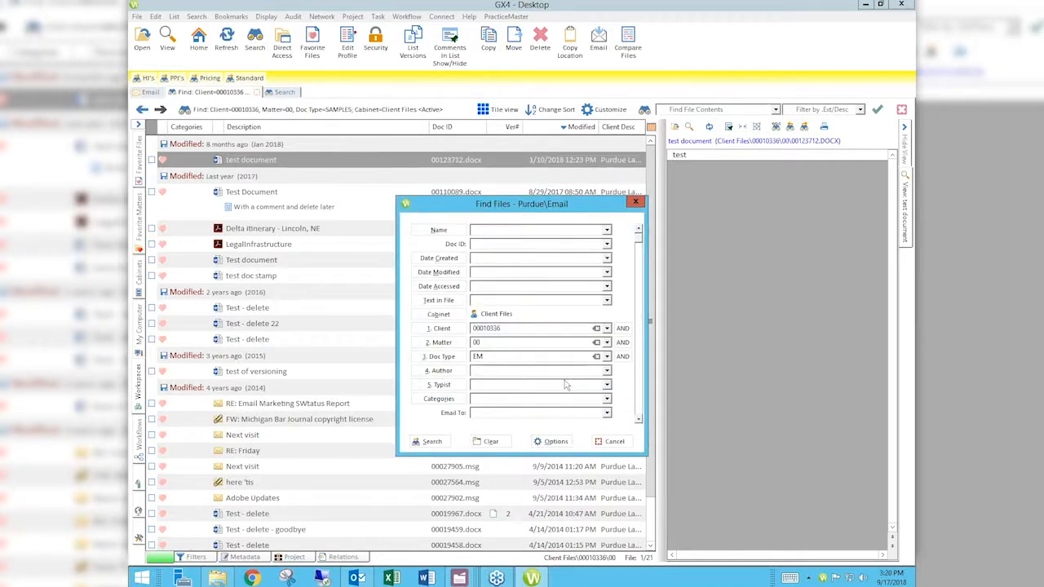
pyautogui.click(612, 441)
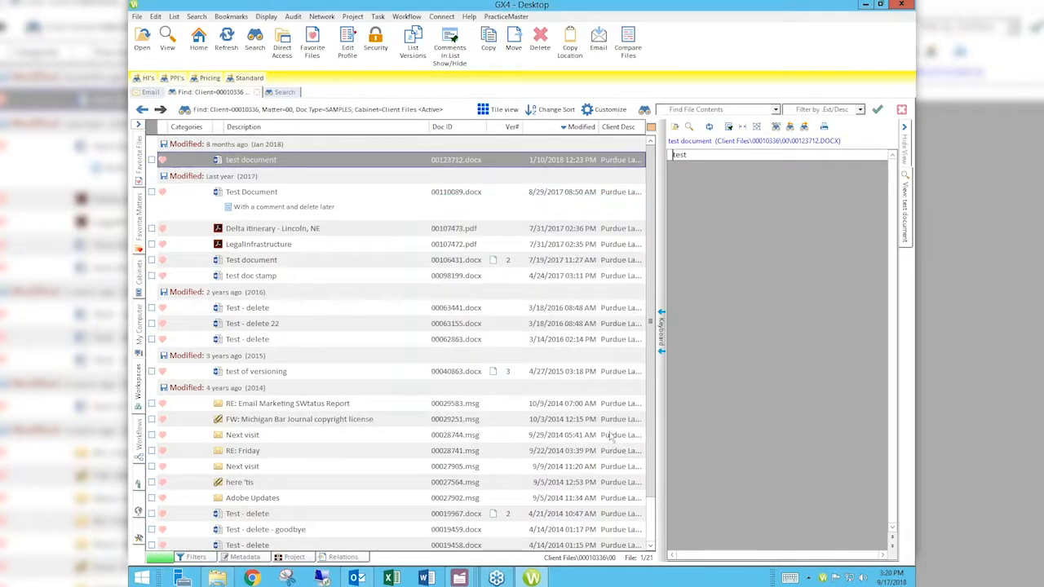
# - Open the search templates list for a new search and close it
pyautogui.click(256, 43)
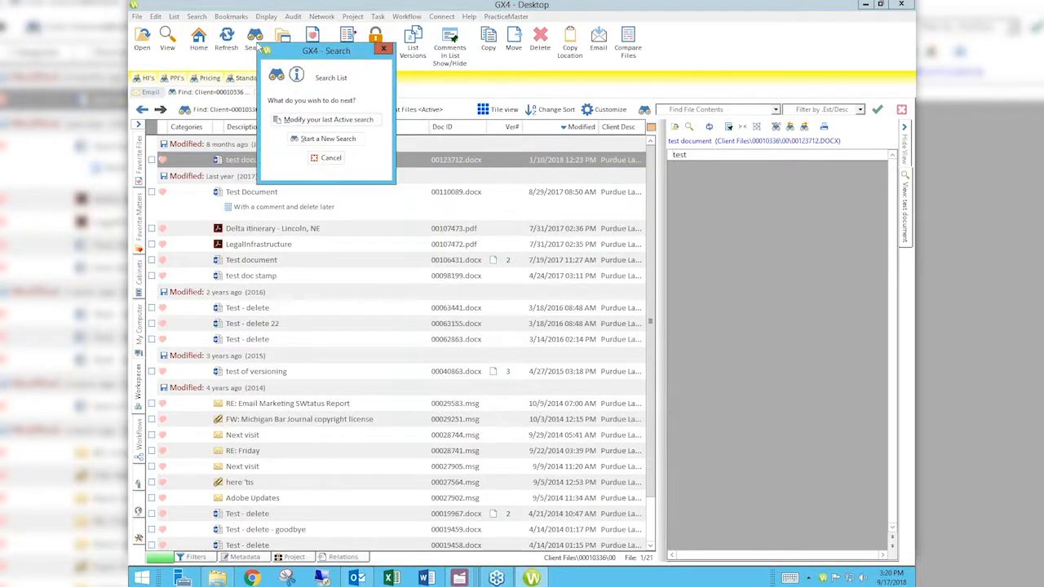
pyautogui.click(329, 139)
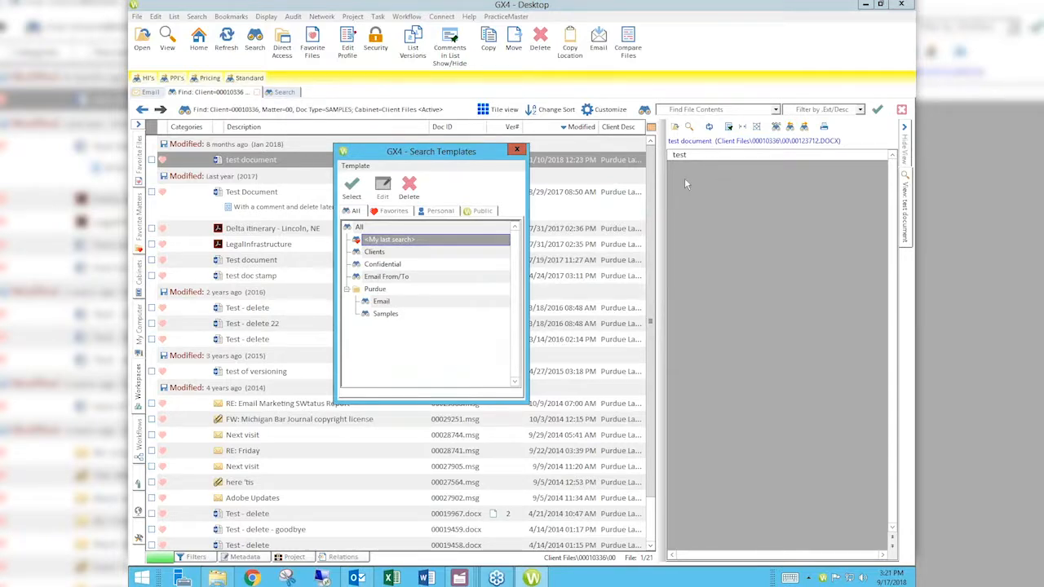
pyautogui.click(517, 149)
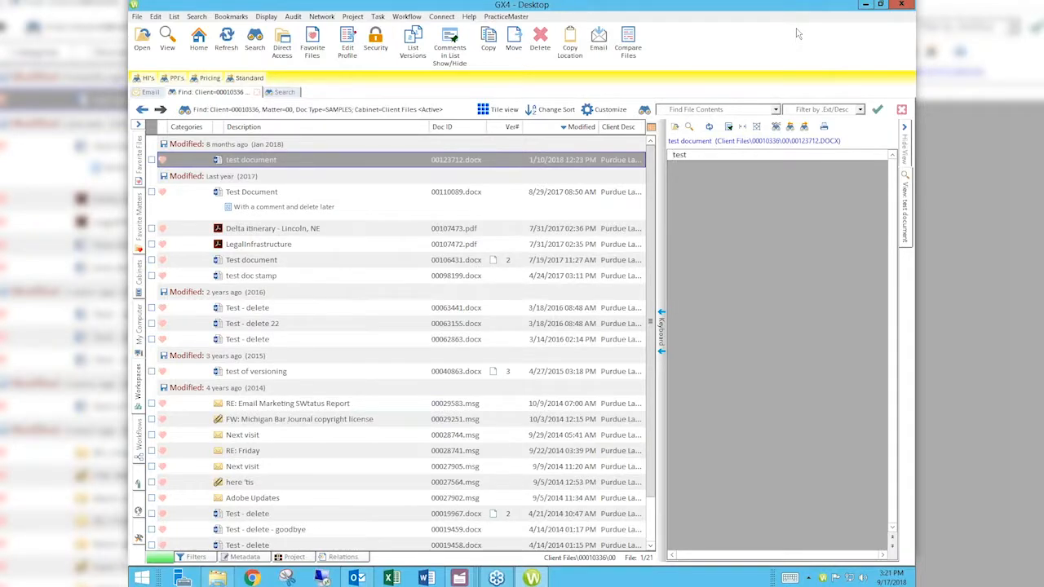
# - Switch to Chrome and open the Attorney Computer Systems website from the address bar suggestions
pyautogui.click(251, 578)
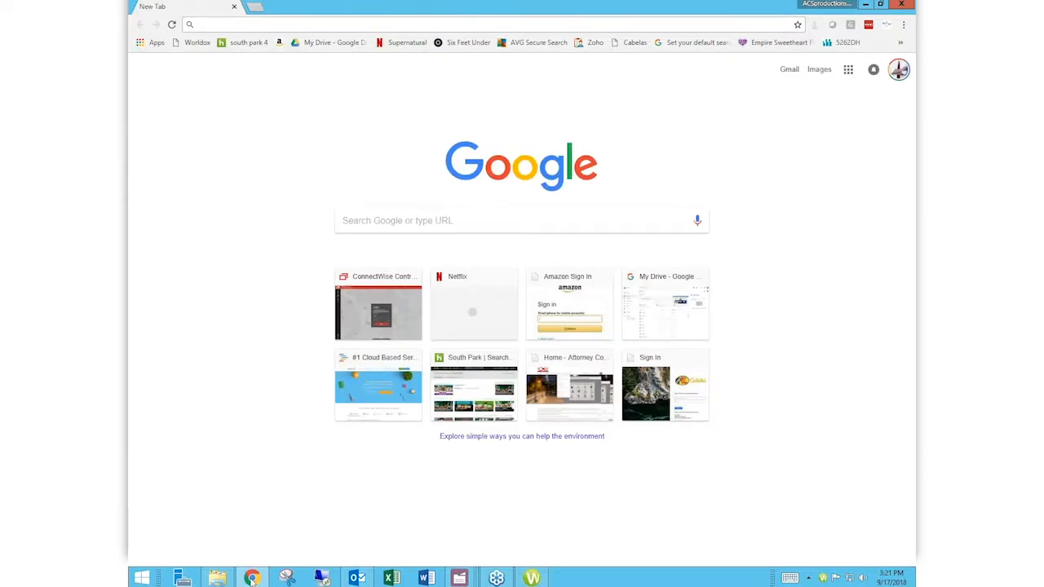
pyautogui.write('att')
pyautogui.press('Down')
pyautogui.press('Return')
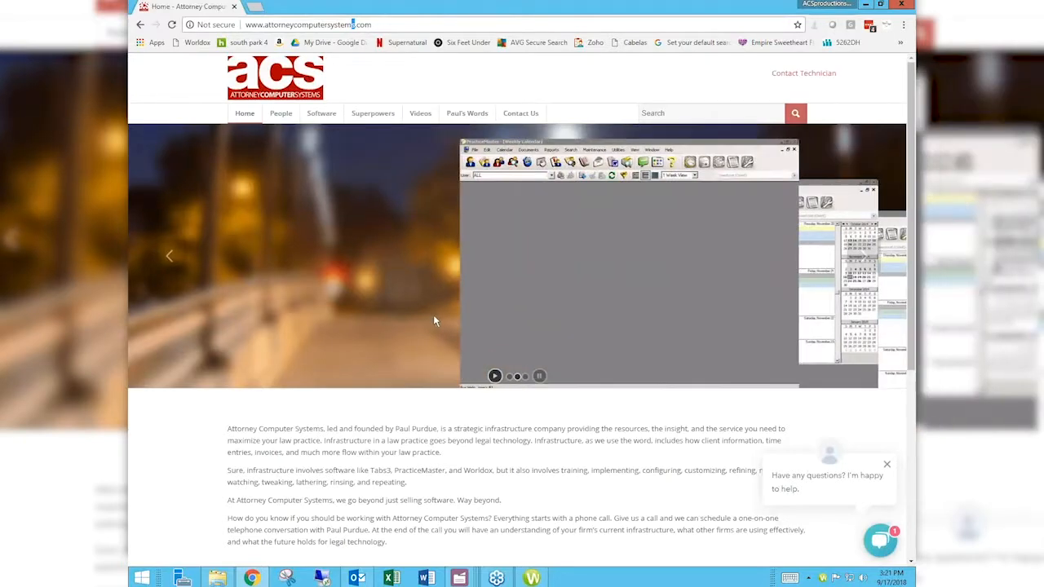
# - Open the site's Videos page and scroll to the Worldox Virtual User Group Meetings section
pyautogui.click(421, 115)
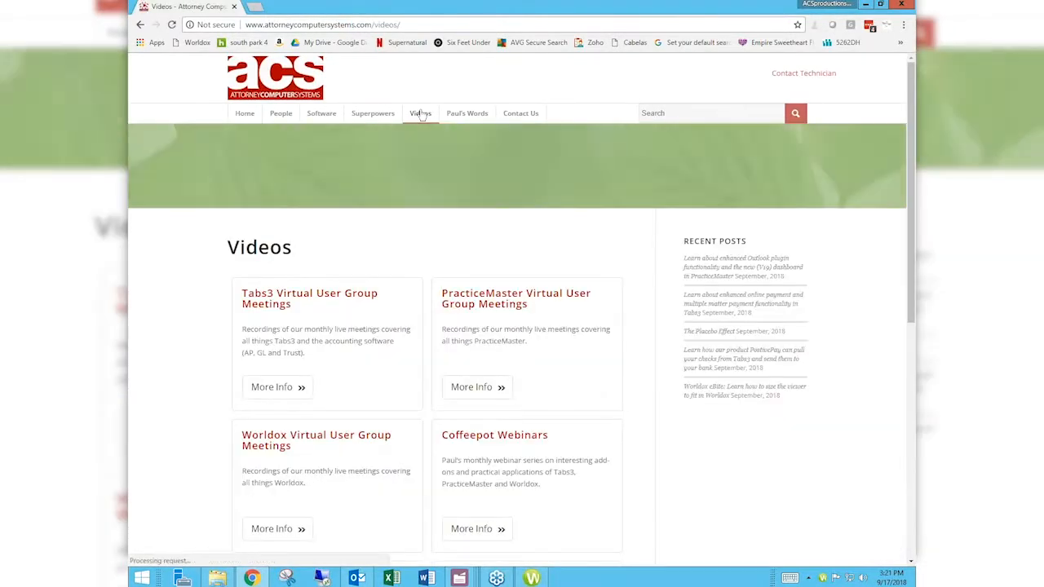
pyautogui.scroll(-2, 421, 115)
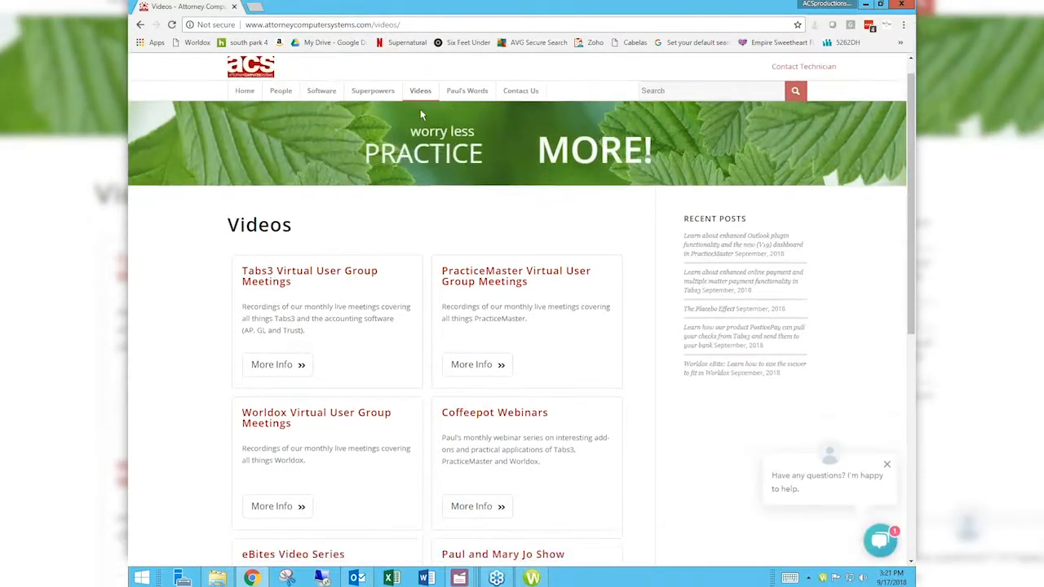
pyautogui.scroll(-1, 421, 115)
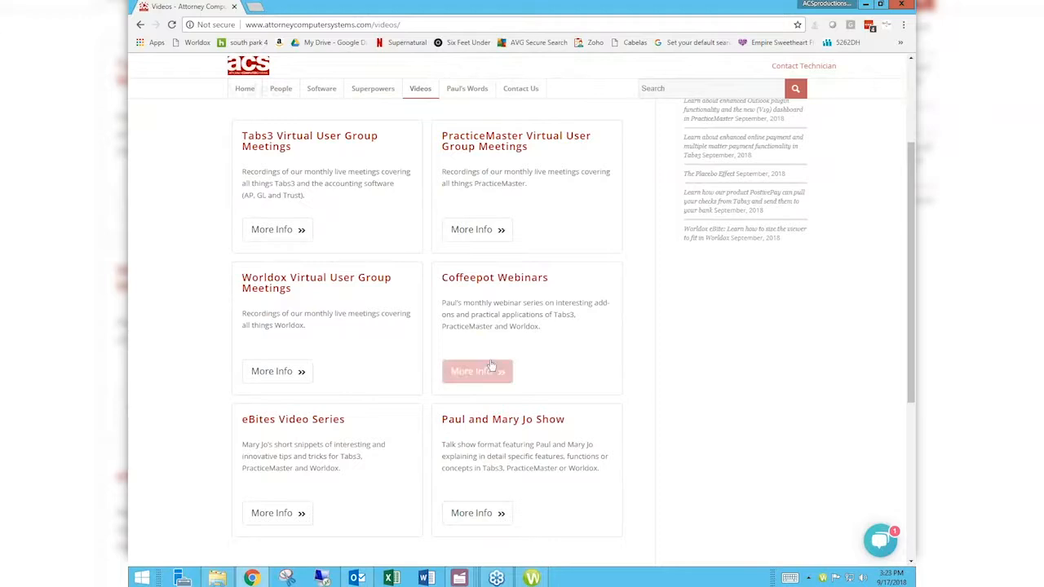
# - Open the Worldox Virtual User Group Meetings page and scroll through its listed meeting recordings
pyautogui.click(295, 373)
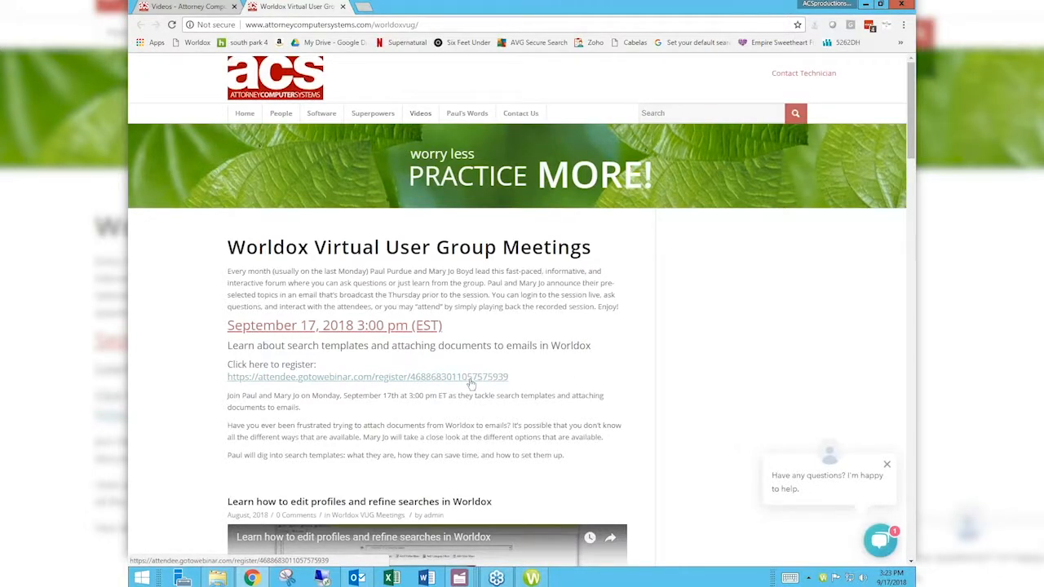
pyautogui.scroll(-1, 546, 381)
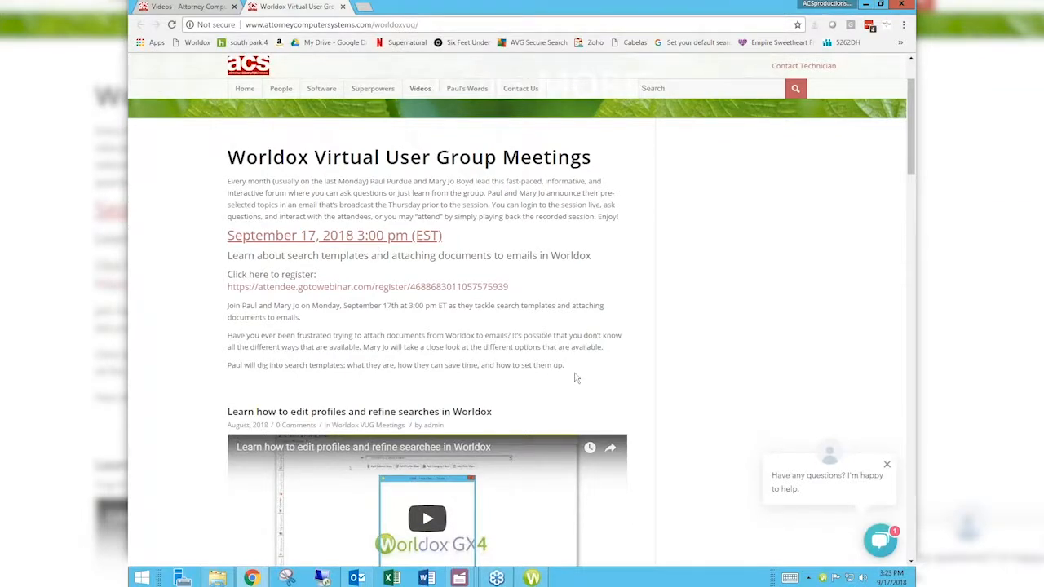
pyautogui.scroll(-2, 575, 377)
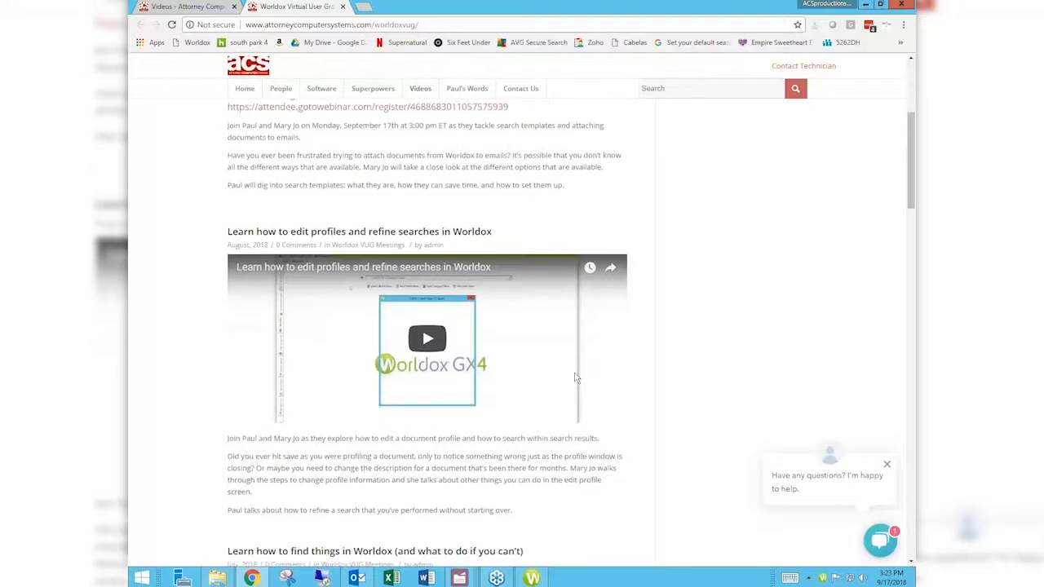
pyautogui.scroll(1, 575, 377)
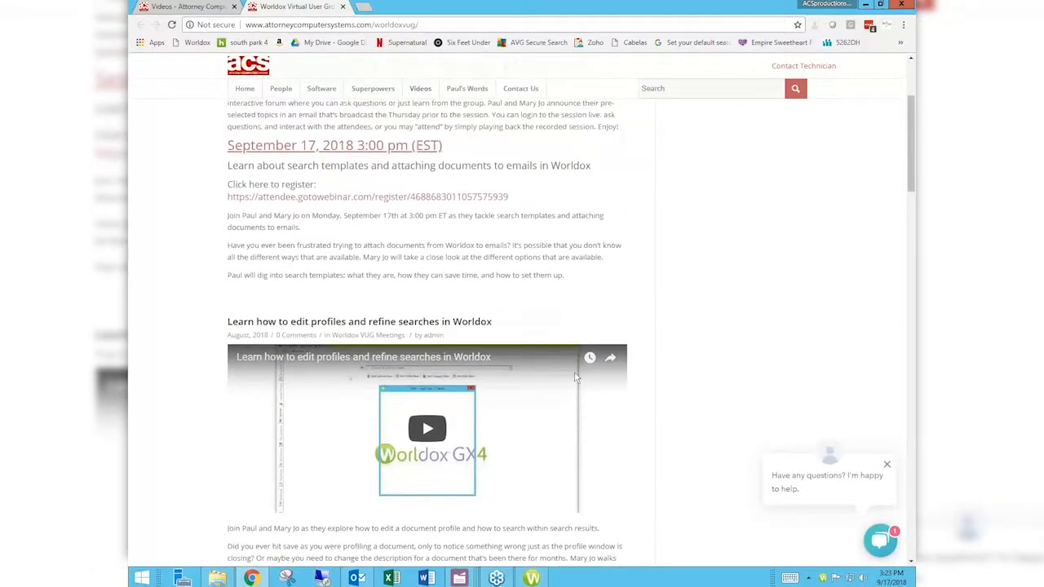
pyautogui.scroll(1, 575, 375)
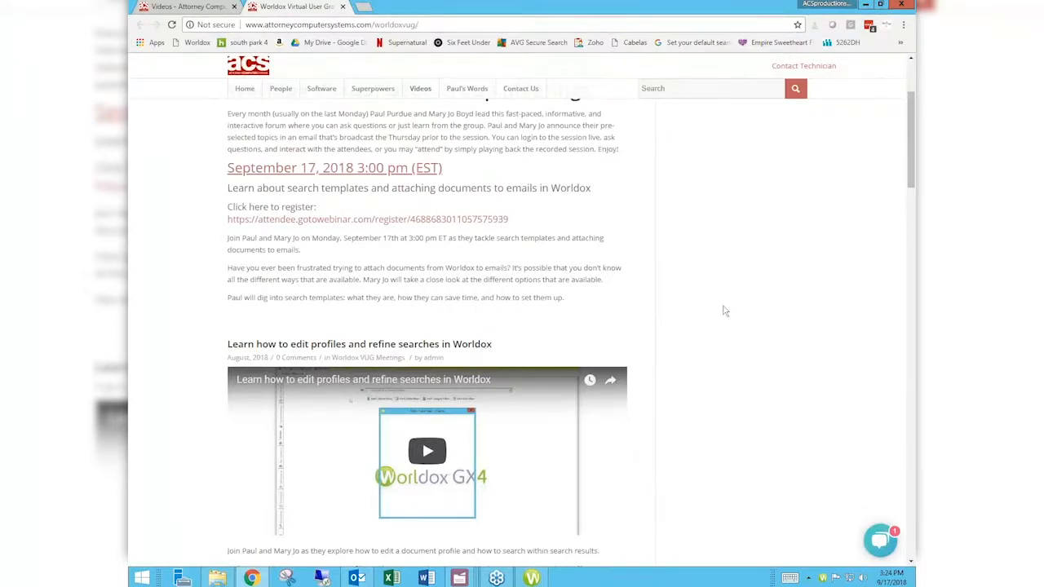
pyautogui.scroll(-3, 725, 311)
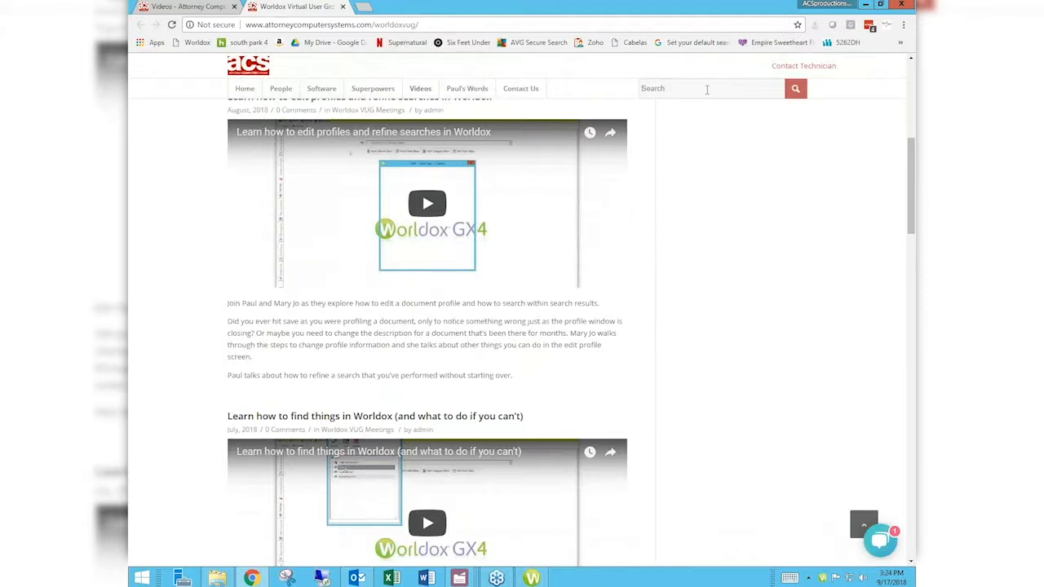
# - Search the website for email
pyautogui.click(707, 89)
pyautogui.write('email')
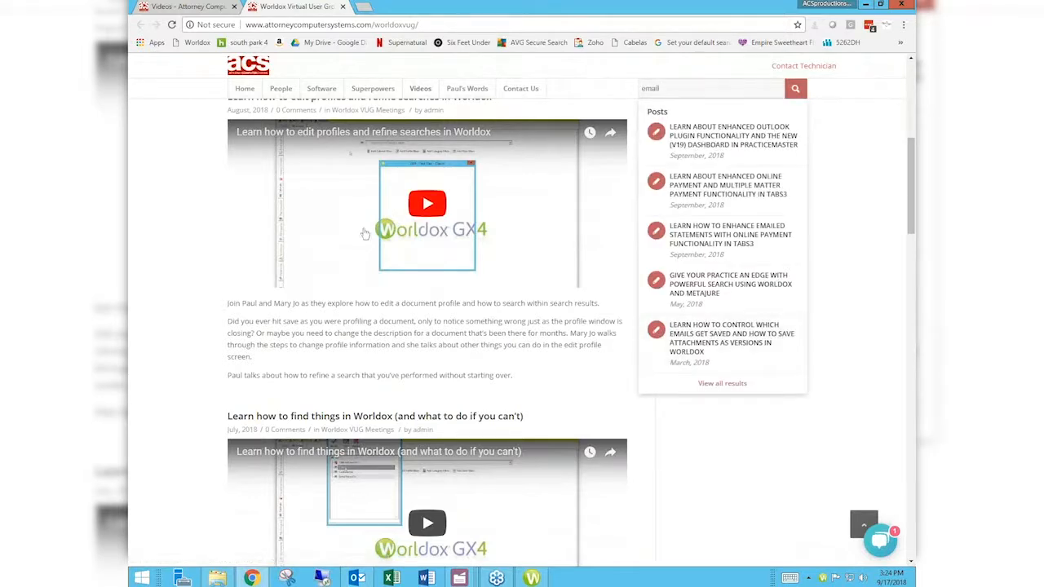
pyautogui.write('l')
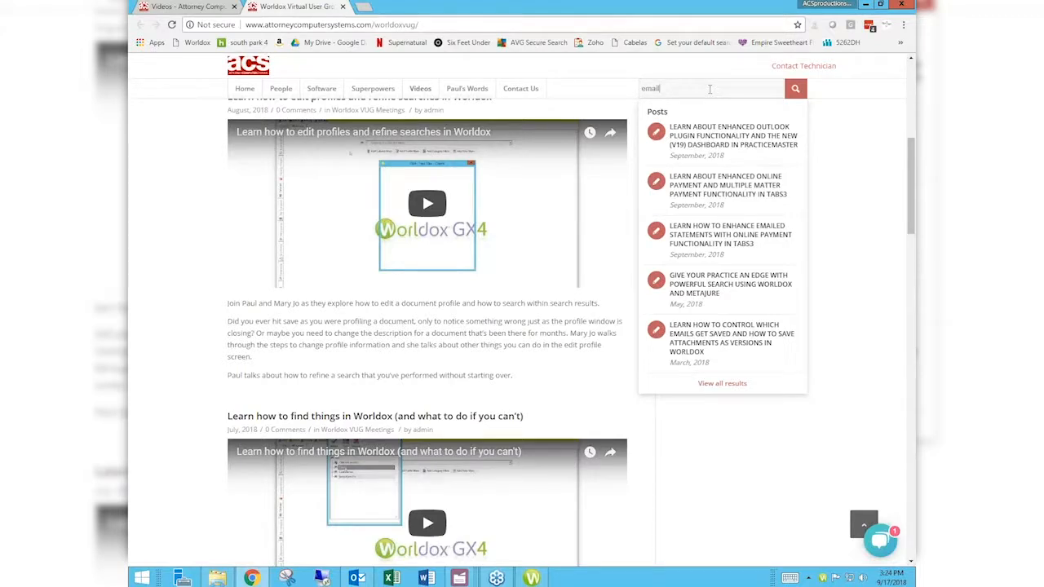
pyautogui.press('Return')
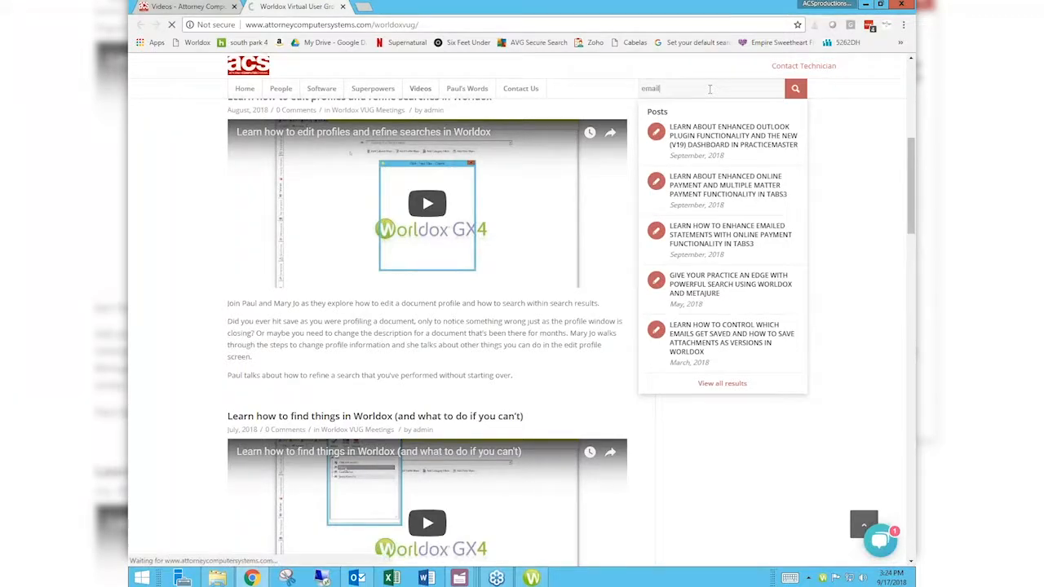